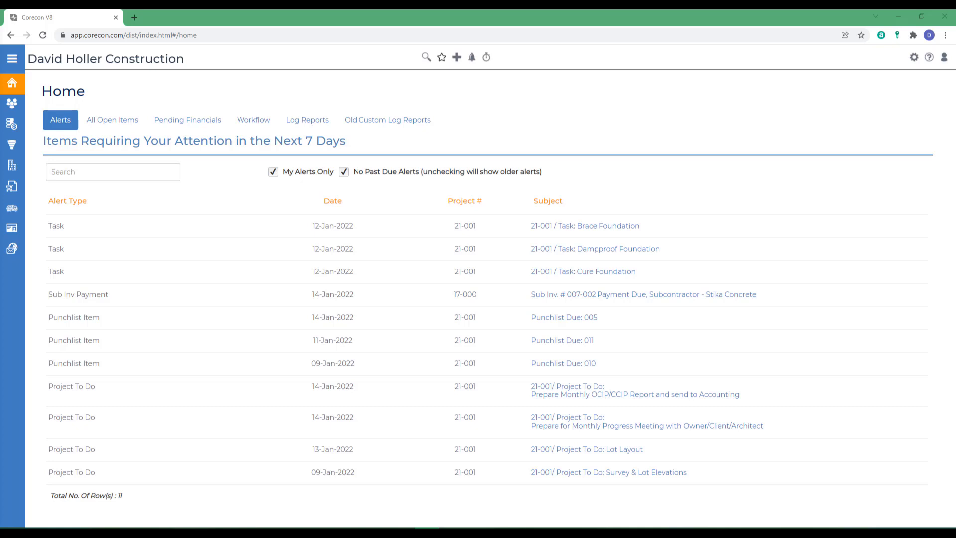
Open the Oxbow Elementary School Renovations project, 21-001, from the project list.
{"action": "mouse_move", "coordinate": [47, 191]}
{"action": "left_click", "coordinate": [40, 172]}
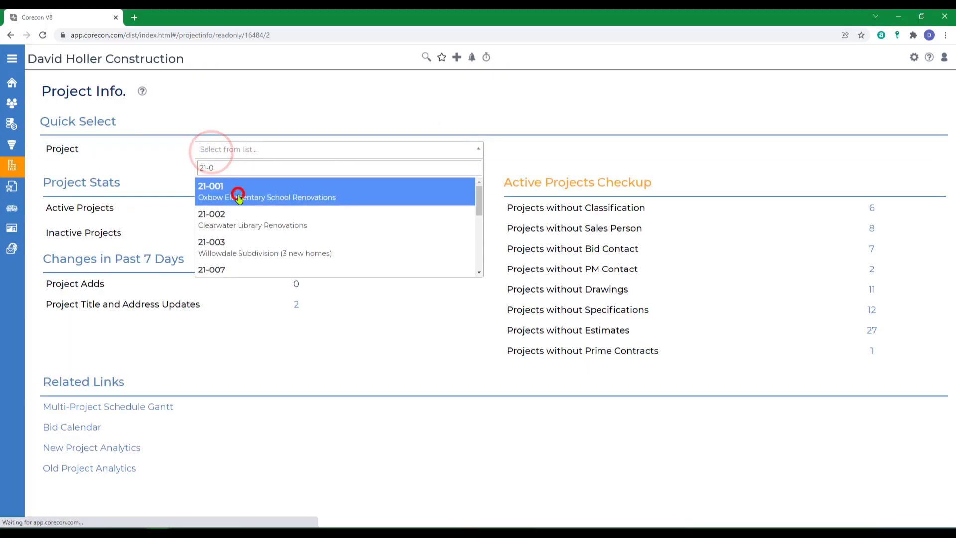
{"action": "left_click", "coordinate": [239, 195]}
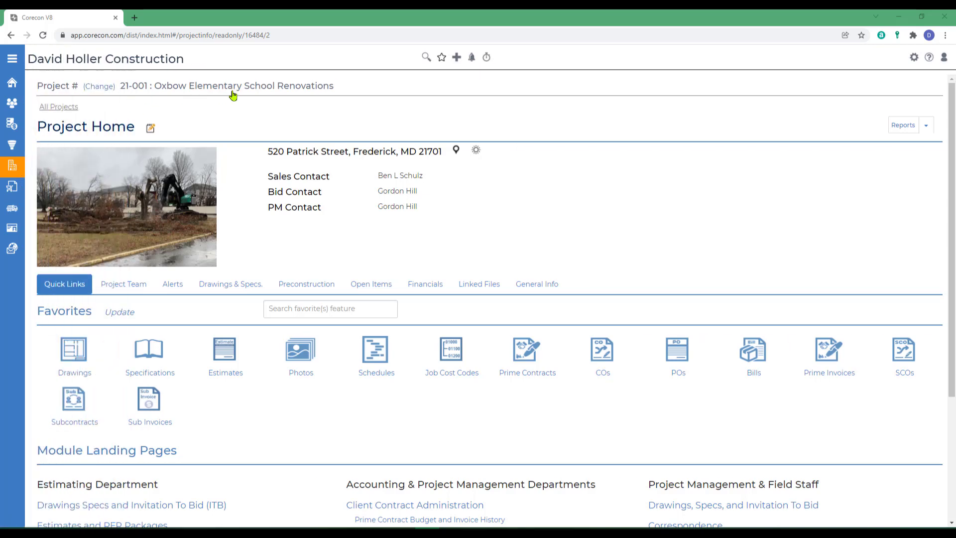
Start adding a single equipment timecard from the project's Time & Expenses page.
{"action": "scroll", "coordinate": [294, 192], "scroll_direction": "down", "scroll_amount": 3}
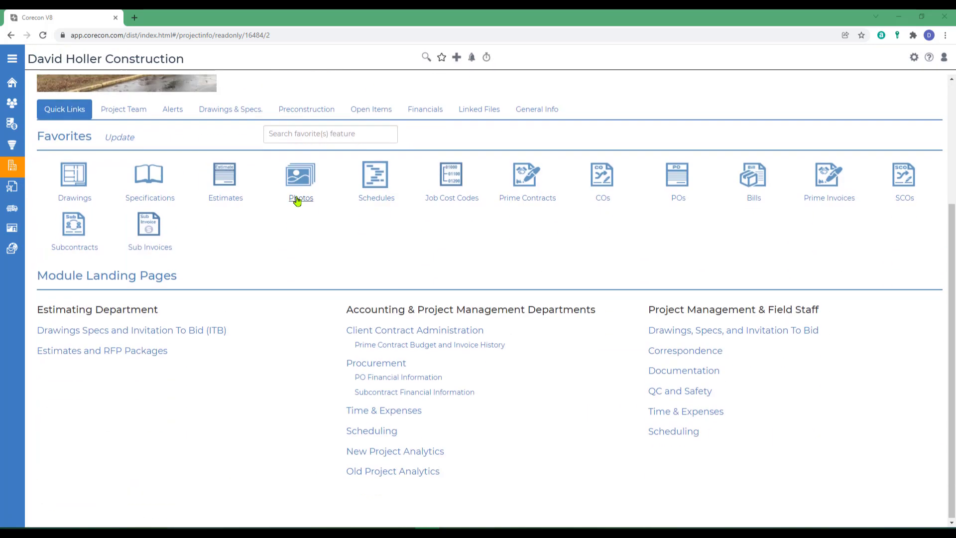
{"action": "left_click", "coordinate": [696, 411]}
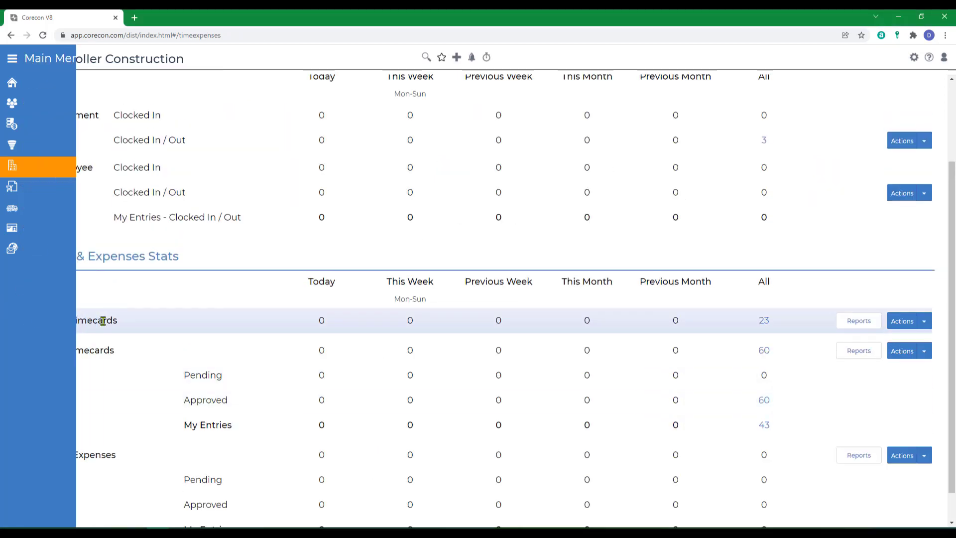
{"action": "left_click", "coordinate": [923, 321]}
{"action": "left_click", "coordinate": [824, 339]}
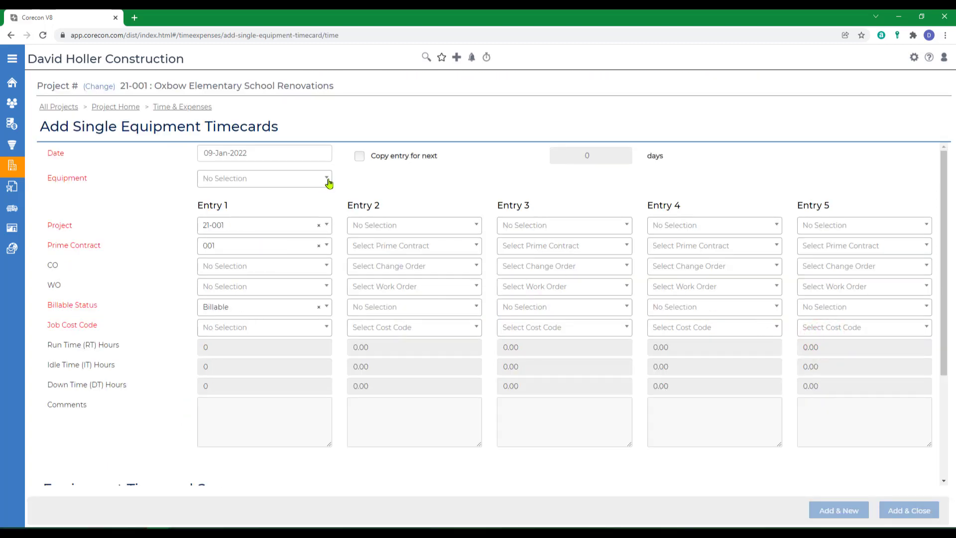
{"action": "left_click", "coordinate": [327, 180]}
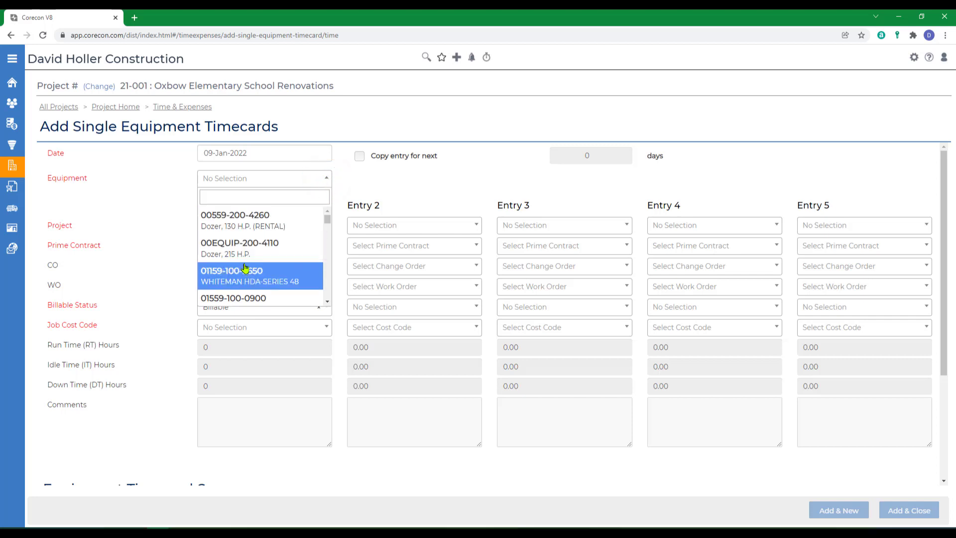
{"action": "left_click", "coordinate": [218, 228]}
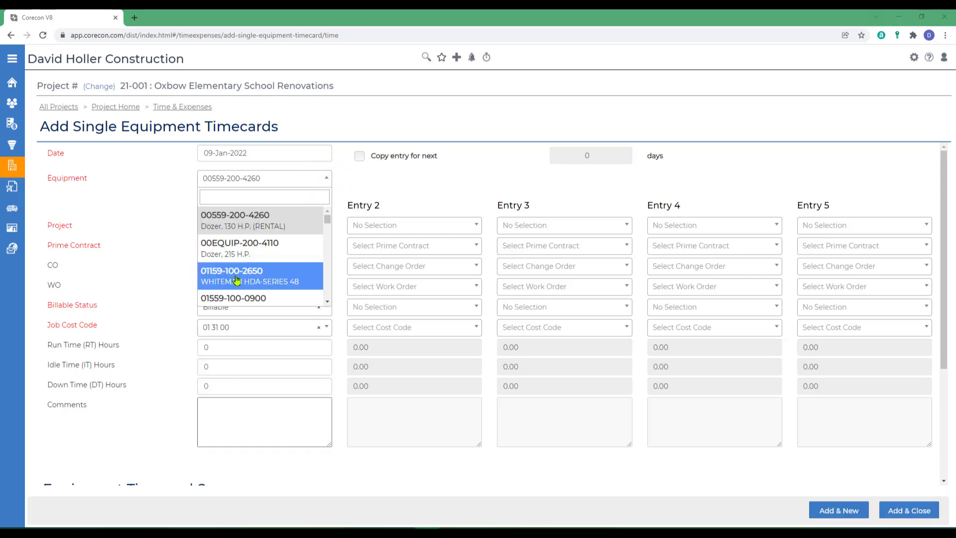
{"action": "left_click", "coordinate": [233, 279]}
{"action": "left_click", "coordinate": [234, 270]}
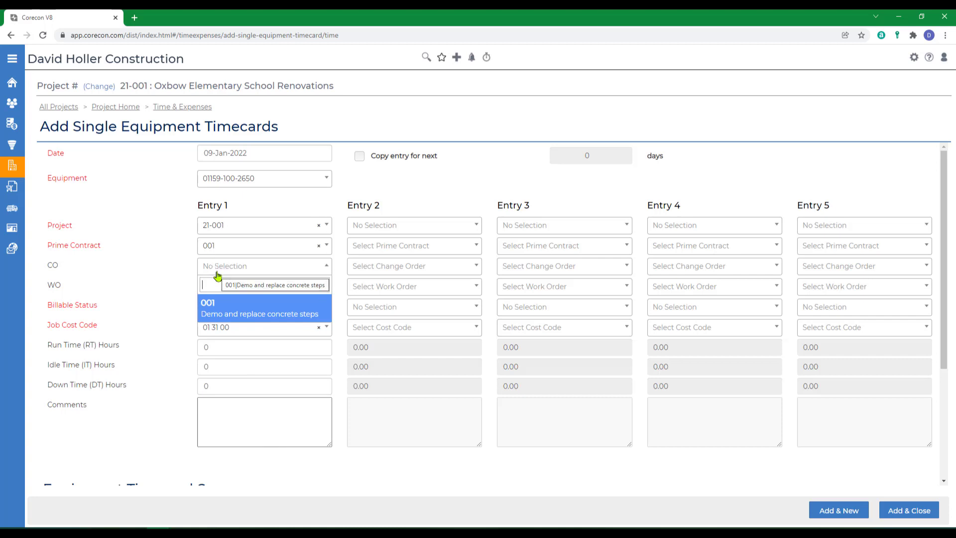
Clear the change order in Entry 1 and set its job cost code to 03 35 00.
{"action": "left_click", "coordinate": [114, 287]}
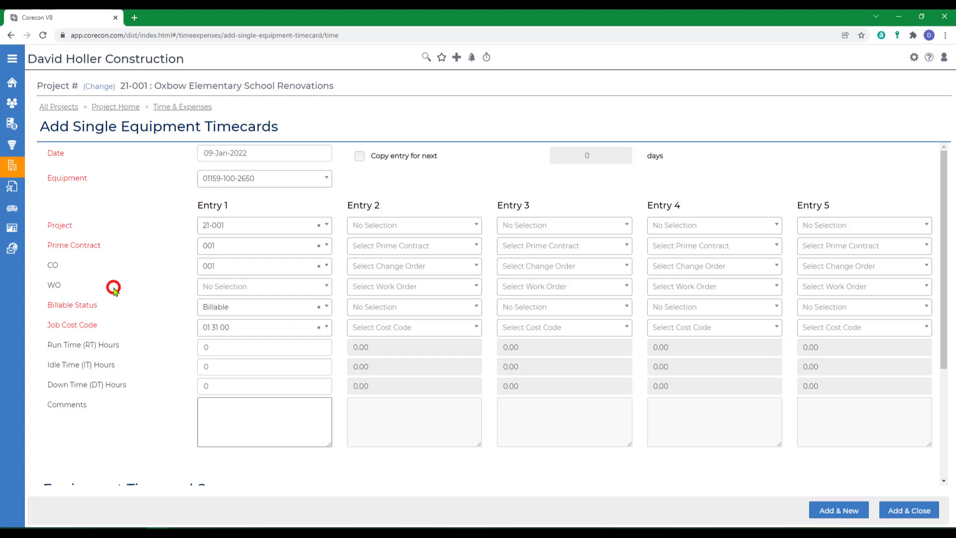
{"action": "left_click", "coordinate": [319, 266]}
{"action": "left_click", "coordinate": [243, 335]}
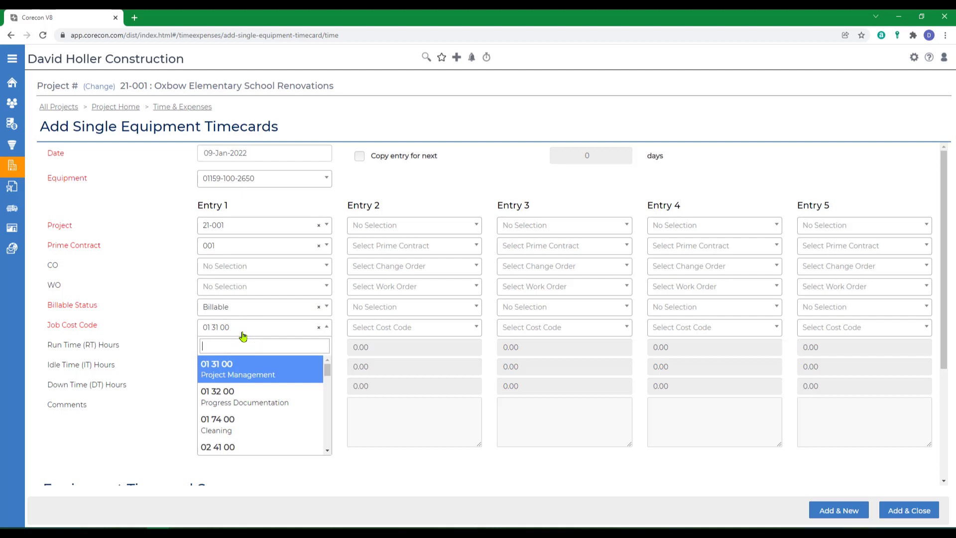
{"action": "type", "text": "03"}
{"action": "left_click", "coordinate": [224, 389]}
Enter 6 run time hours and 2 idle time hours for Entry 1.
{"action": "left_click", "coordinate": [237, 349]}
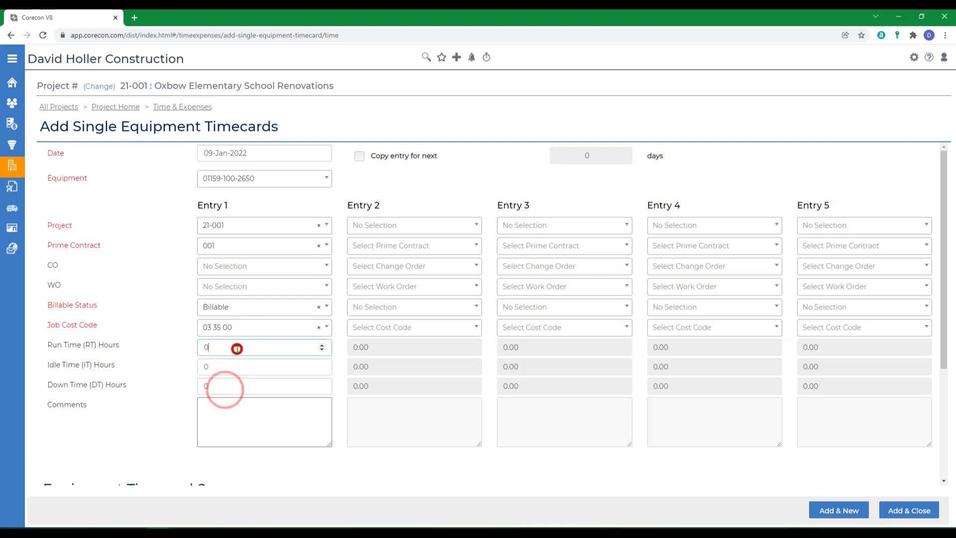
{"action": "left_click_drag", "start_coordinate": [237, 348], "coordinate": [196, 347]}
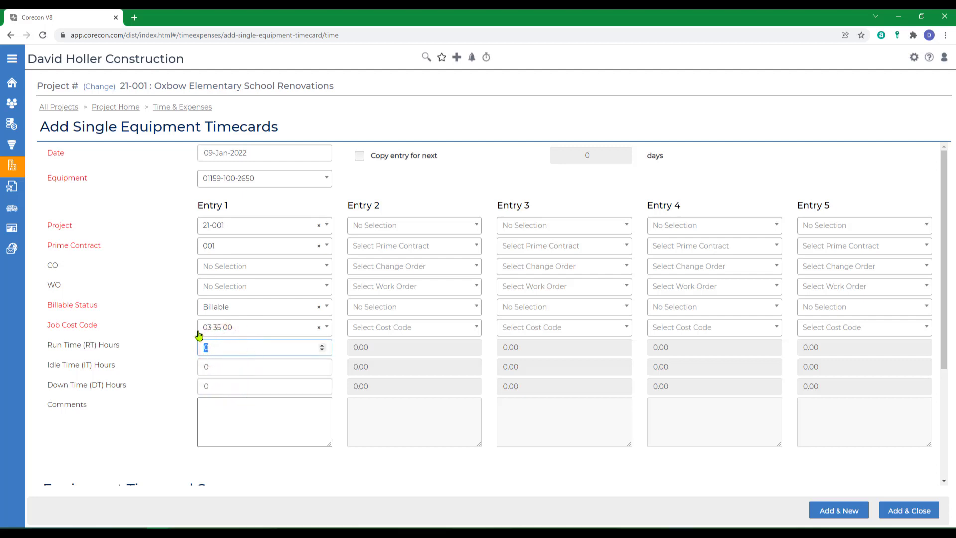
{"action": "type", "text": "6"}
{"action": "left_click", "coordinate": [219, 367]}
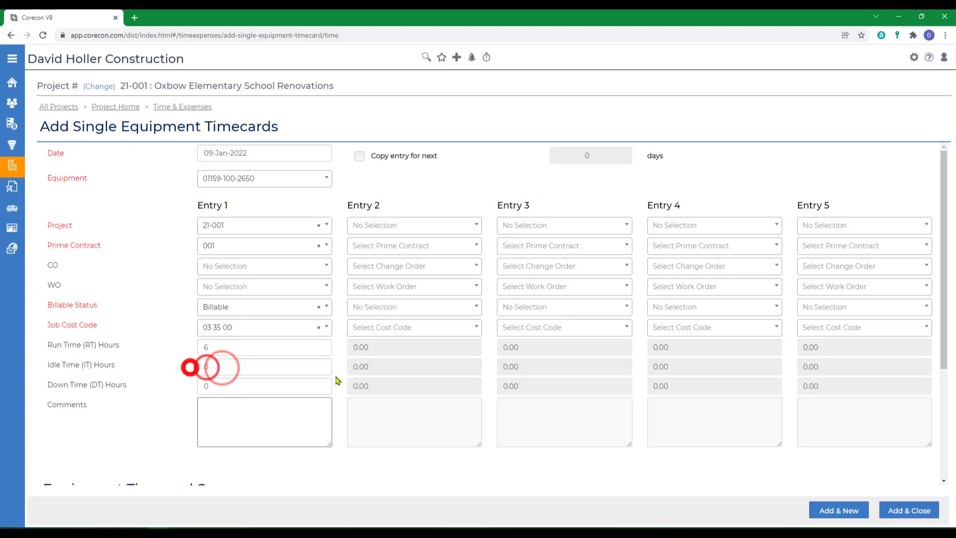
{"action": "left_click_drag", "start_coordinate": [217, 368], "coordinate": [198, 367]}
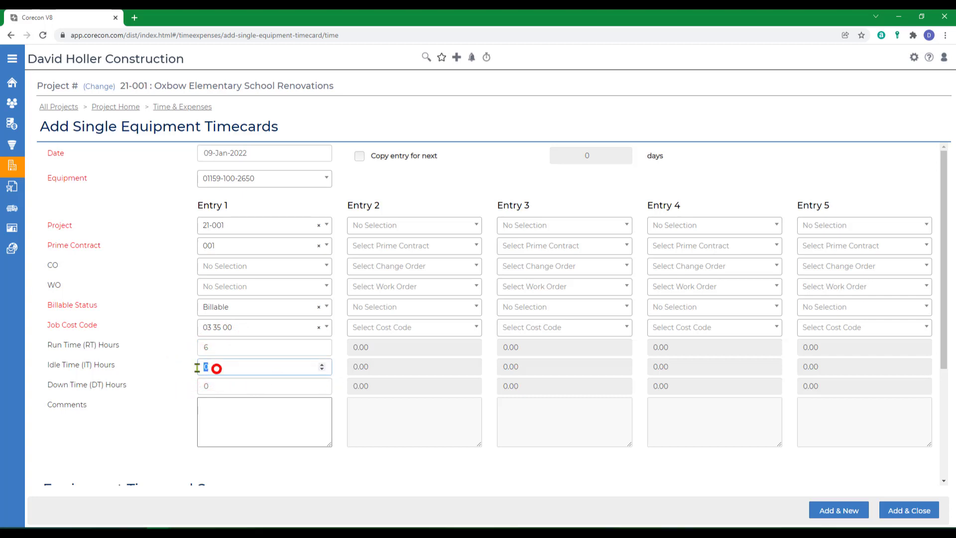
{"action": "type", "text": "2"}
{"action": "left_click", "coordinate": [435, 490]}
Assign Entry 2 to project 21-001, prime contract 001 and change order 001.
{"action": "left_click", "coordinate": [371, 225]}
{"action": "left_click", "coordinate": [468, 225]}
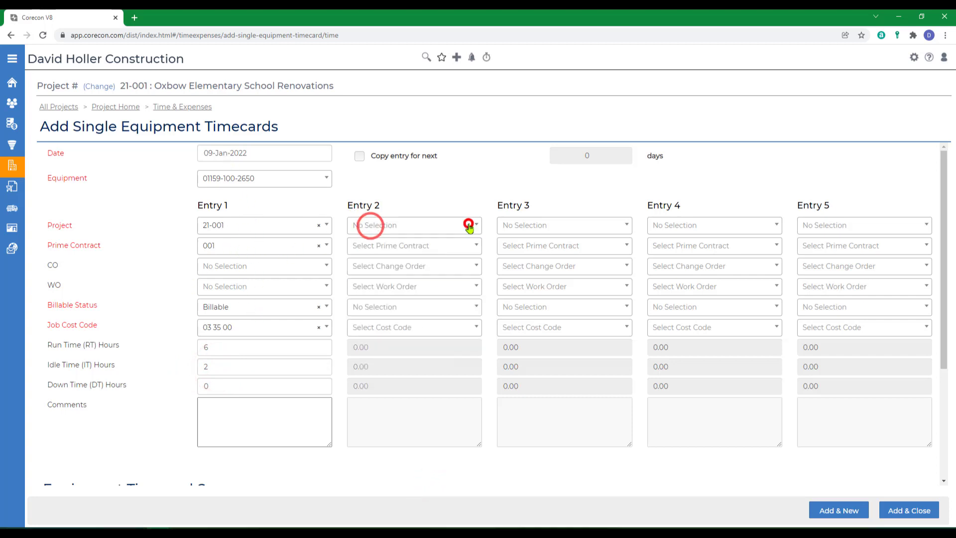
{"action": "left_click", "coordinate": [426, 226]}
{"action": "left_click", "coordinate": [426, 226]}
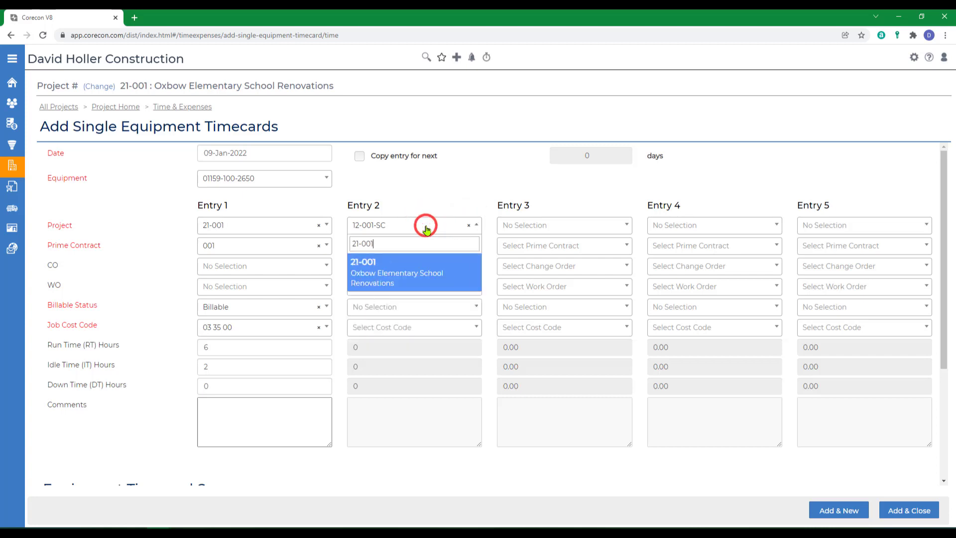
{"action": "left_click", "coordinate": [363, 272]}
{"action": "left_click", "coordinate": [359, 246]}
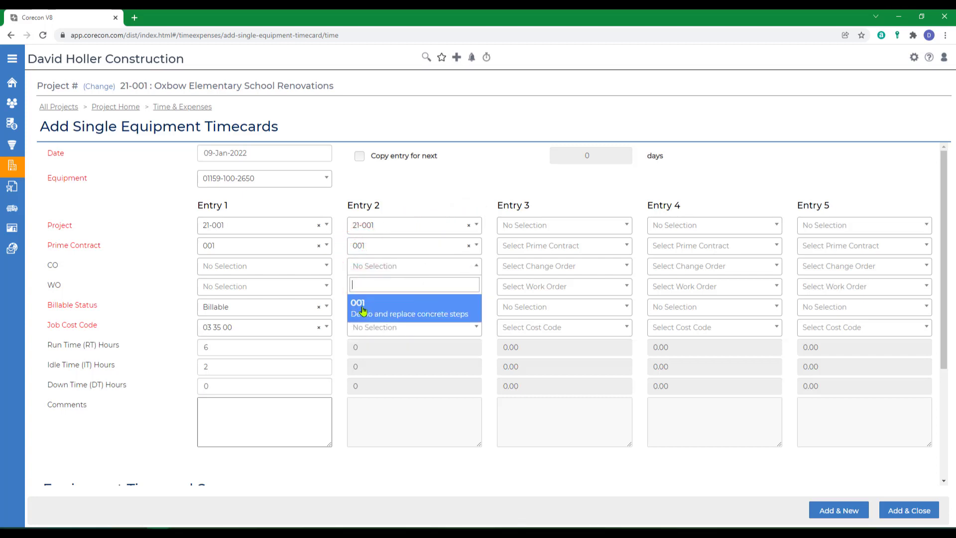
{"action": "left_click", "coordinate": [362, 310]}
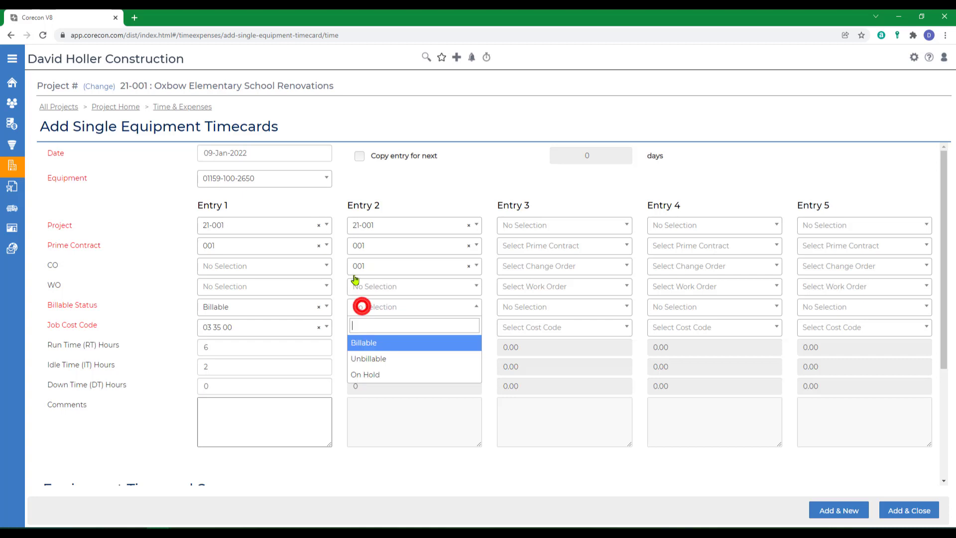
Set Entry 2 to Billable with job cost code 03 35 00 and 1 run time hour.
{"action": "left_click", "coordinate": [376, 309]}
{"action": "type", "text": "03 3"}
{"action": "left_click", "coordinate": [372, 369]}
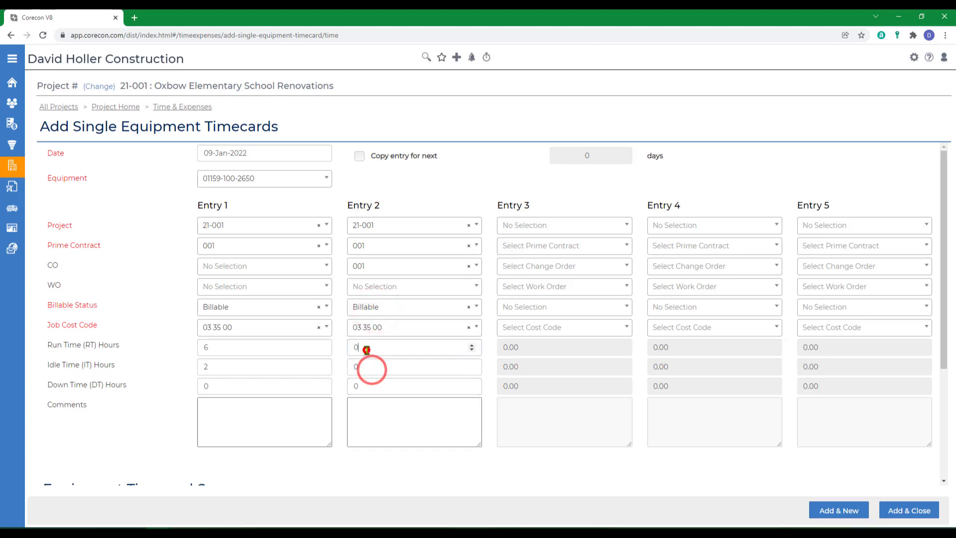
{"action": "left_click", "coordinate": [366, 349]}
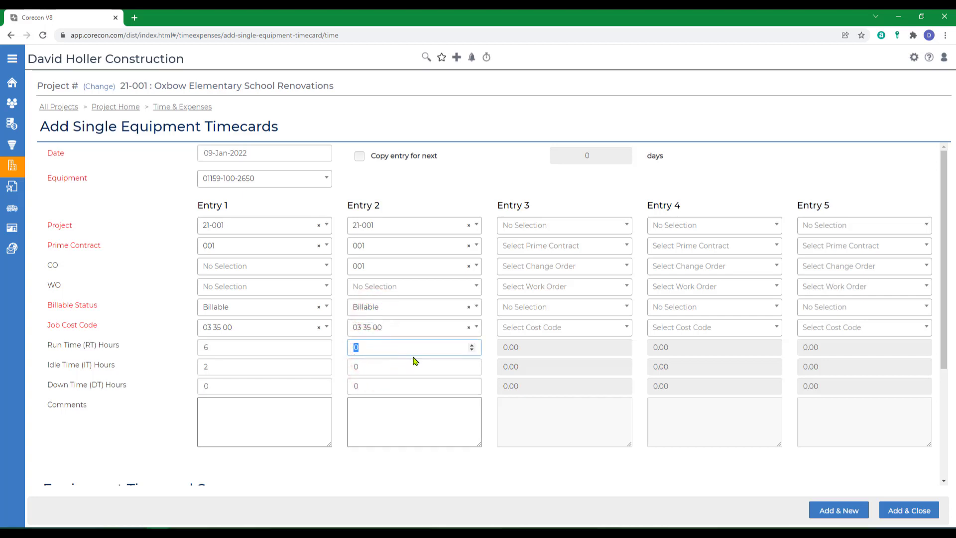
{"action": "type", "text": "1"}
{"action": "left_click", "coordinate": [399, 479]}
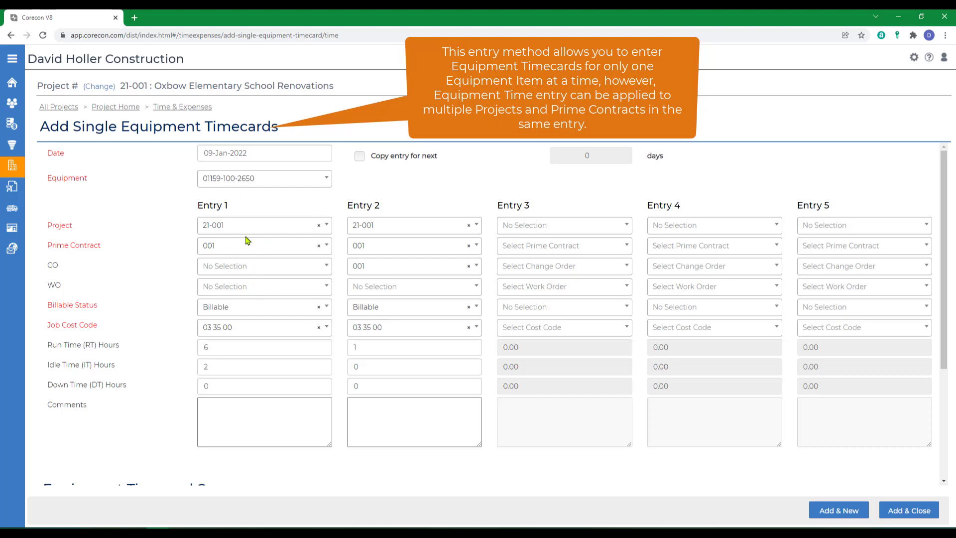
Set the timecard date to 03-Jan-2022.
{"action": "left_click", "coordinate": [288, 154]}
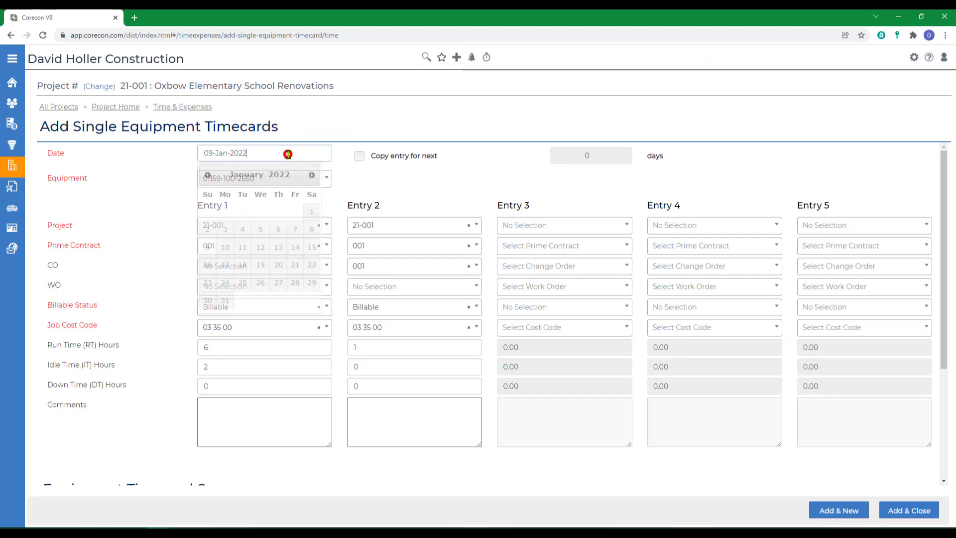
{"action": "left_click", "coordinate": [225, 230]}
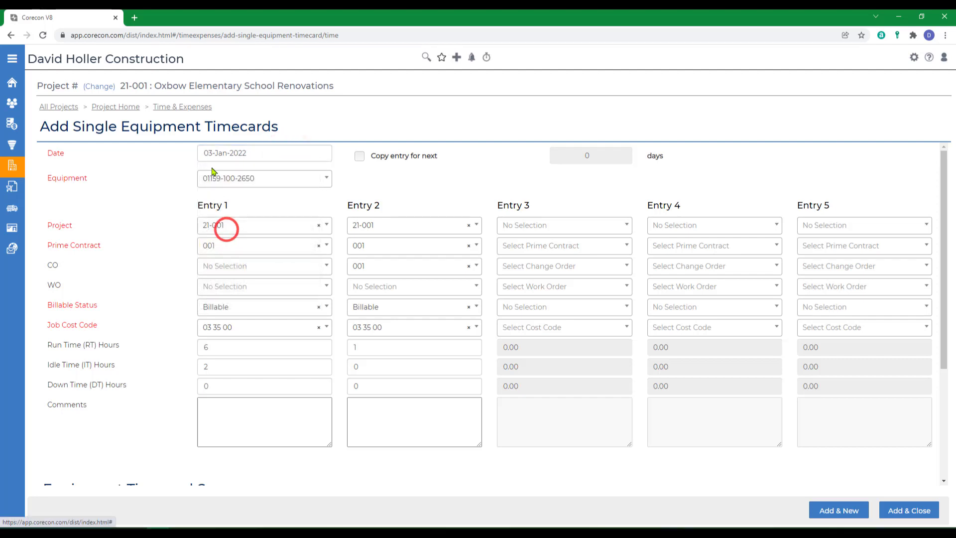
{"action": "left_click", "coordinate": [262, 155]}
{"action": "left_click", "coordinate": [226, 227]}
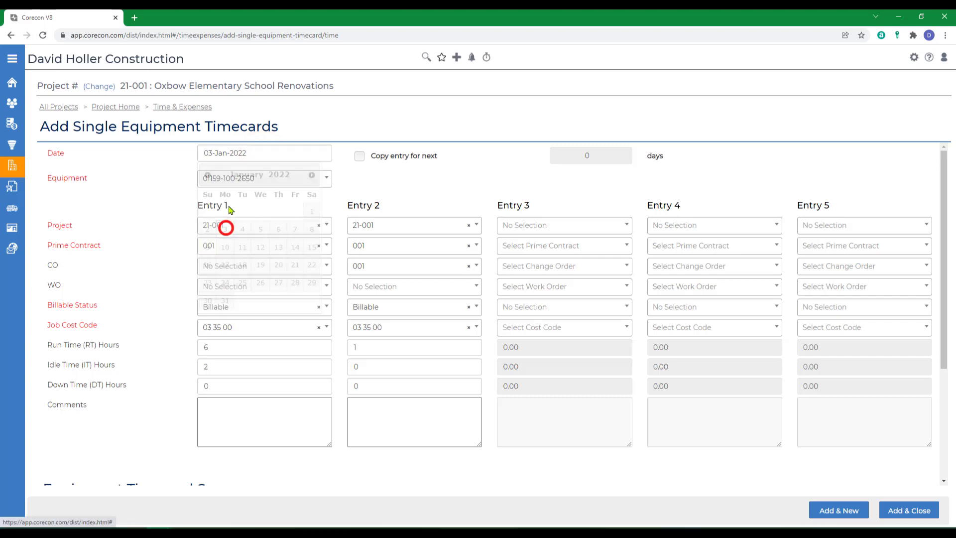
Copy the timecard entry for the next 4 days, then add the timecards and close the form.
{"action": "left_click", "coordinate": [359, 157]}
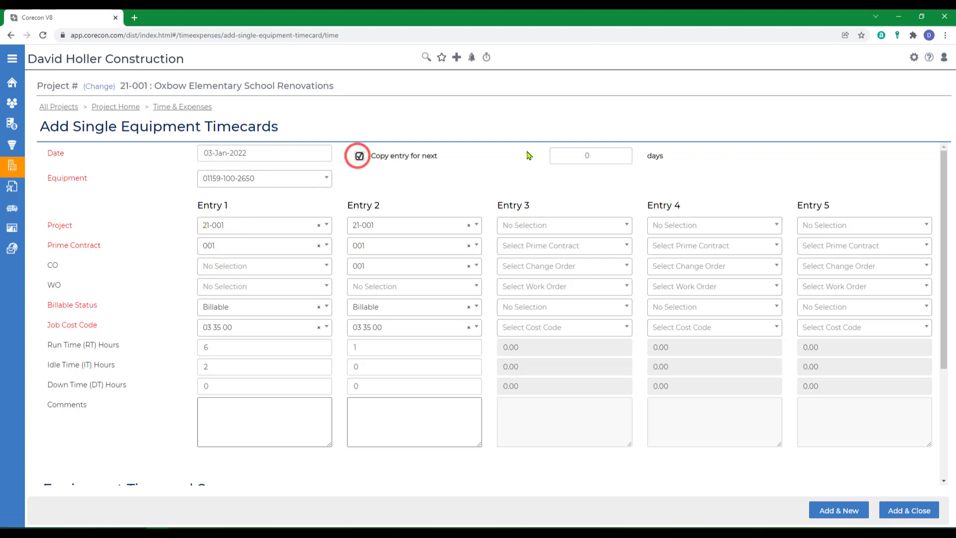
{"action": "double_click", "coordinate": [582, 154]}
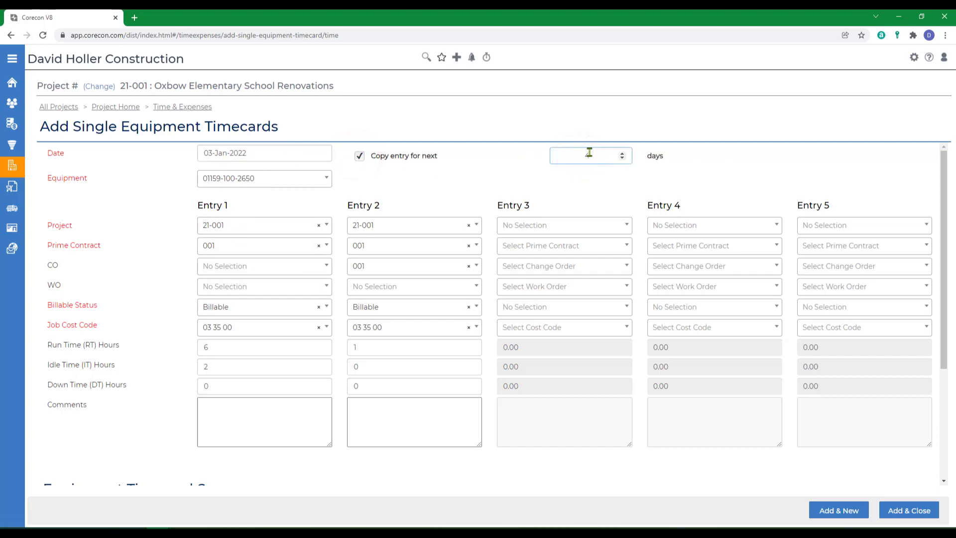
{"action": "type", "text": "4"}
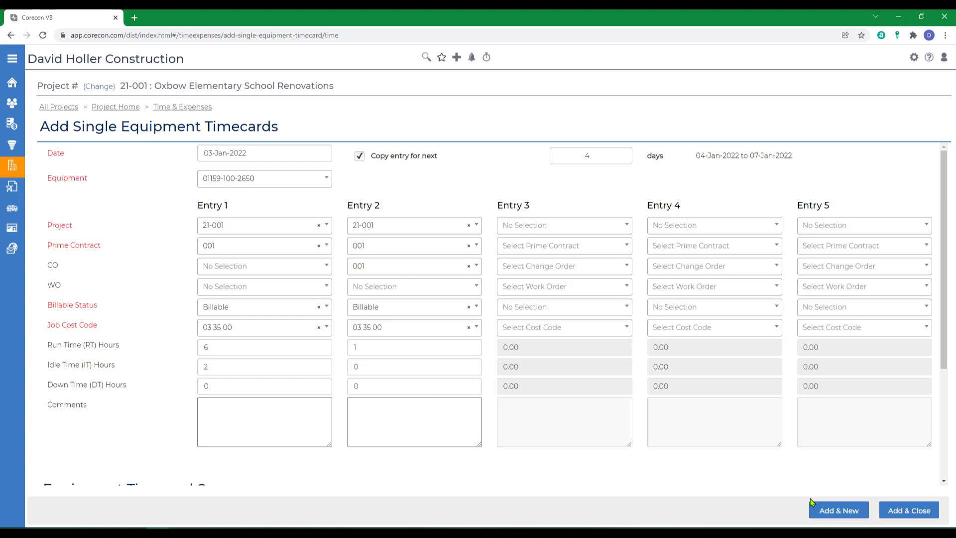
{"action": "left_click", "coordinate": [898, 511]}
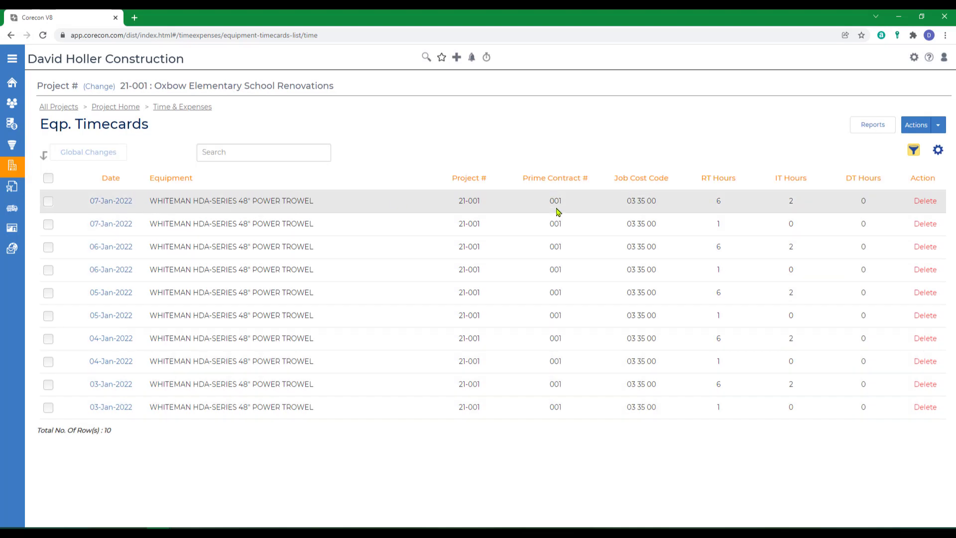
Show the CO # column in the equipment timecards list, leaving WO # hidden.
{"action": "left_click", "coordinate": [938, 151]}
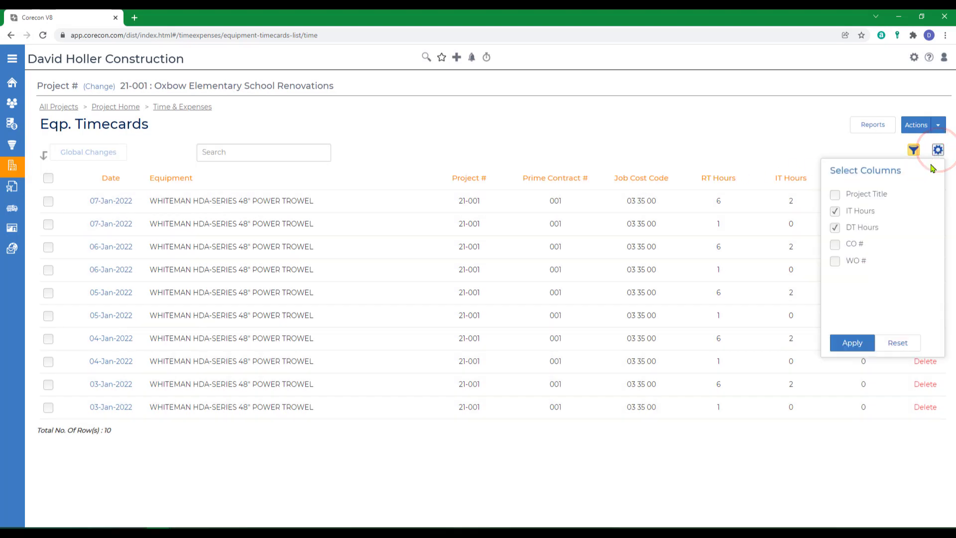
{"action": "left_click", "coordinate": [835, 244]}
{"action": "left_click", "coordinate": [835, 261]}
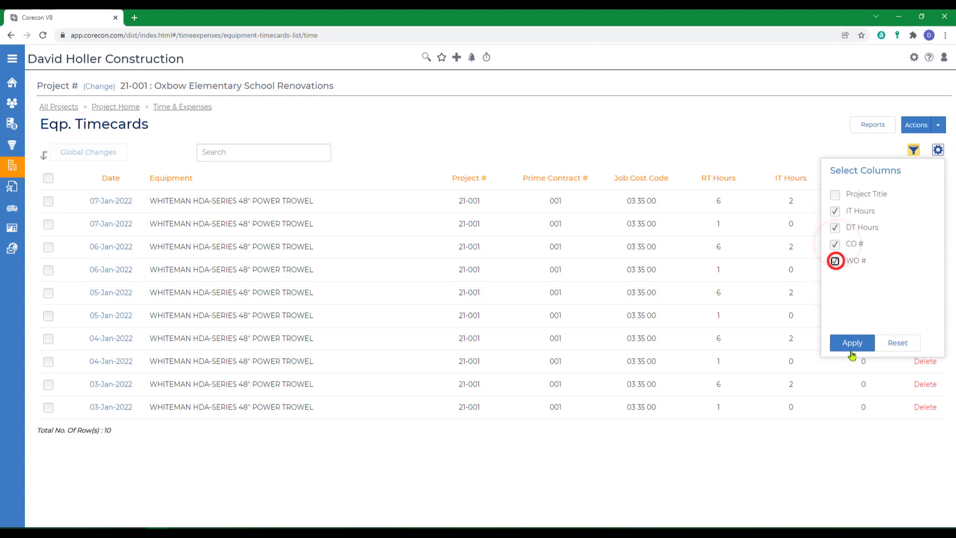
{"action": "left_click", "coordinate": [835, 261]}
{"action": "left_click", "coordinate": [845, 347]}
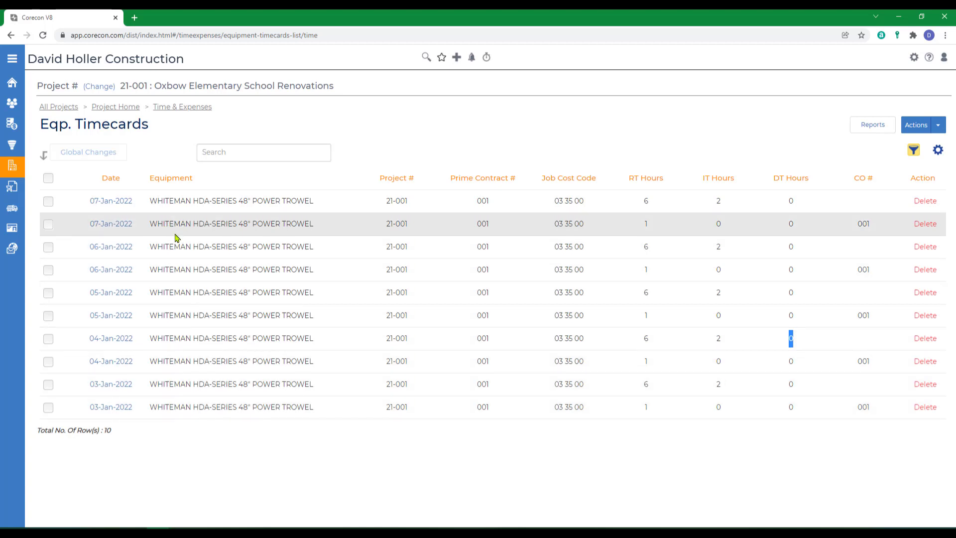
Return to the Time & Expenses page and review the actions available for equipment timecards.
{"action": "left_click", "coordinate": [178, 111]}
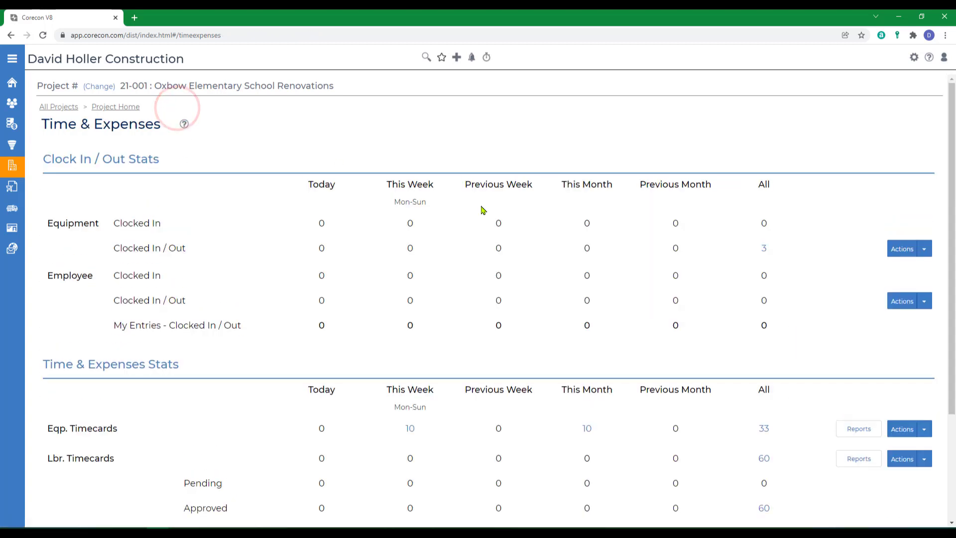
{"action": "left_click", "coordinate": [924, 431]}
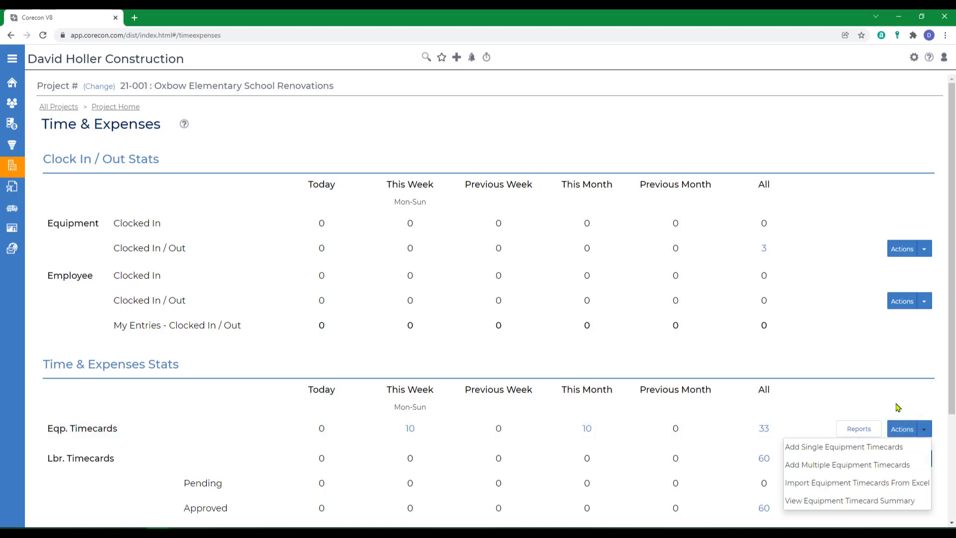
{"action": "left_click", "coordinate": [896, 404]}
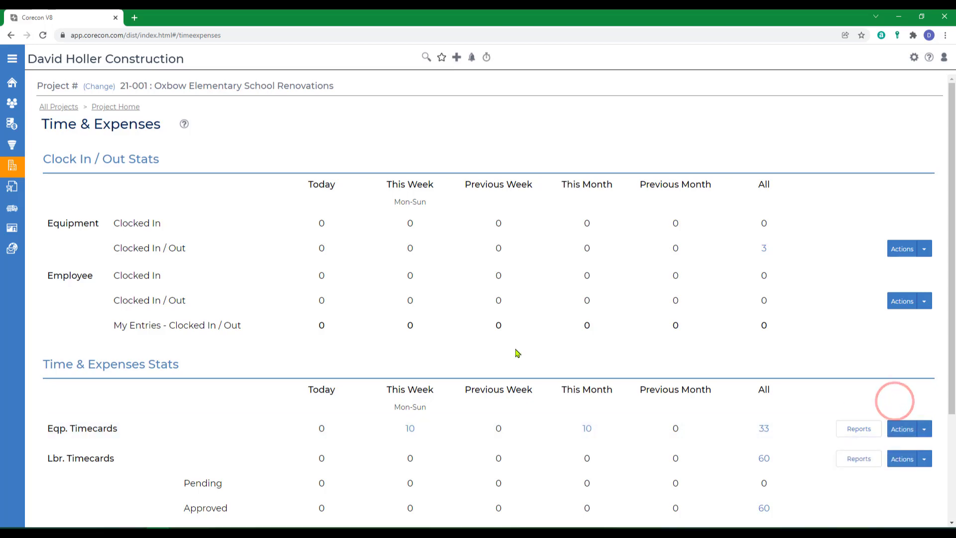
{"action": "mouse_move", "coordinate": [17, 170]}
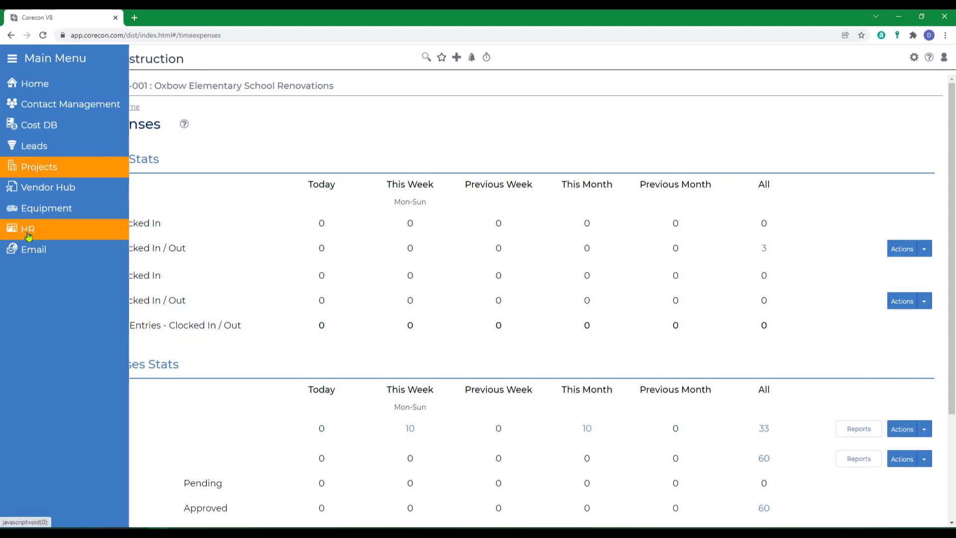
Open the form for adding multiple equipment timecards from the Equipment page.
{"action": "left_click", "coordinate": [23, 209]}
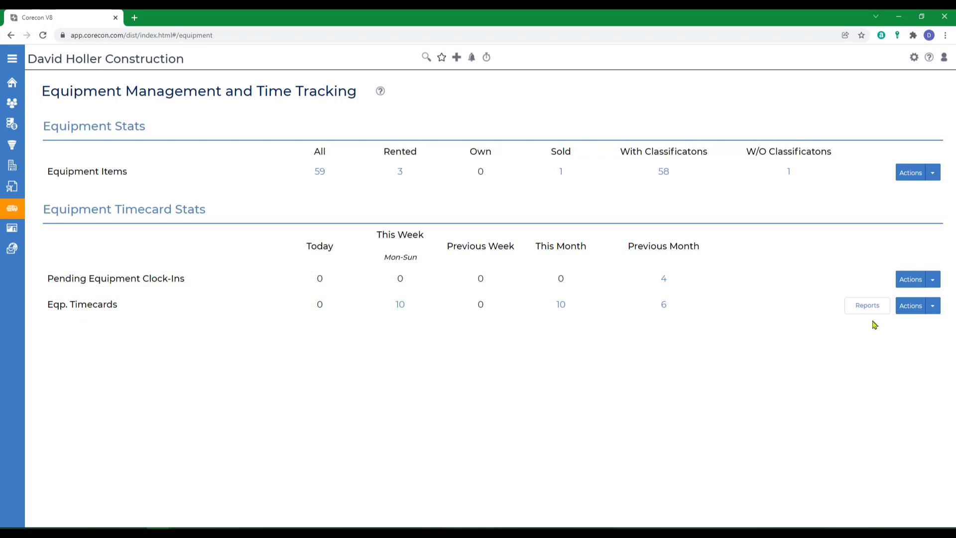
{"action": "left_click", "coordinate": [933, 306]}
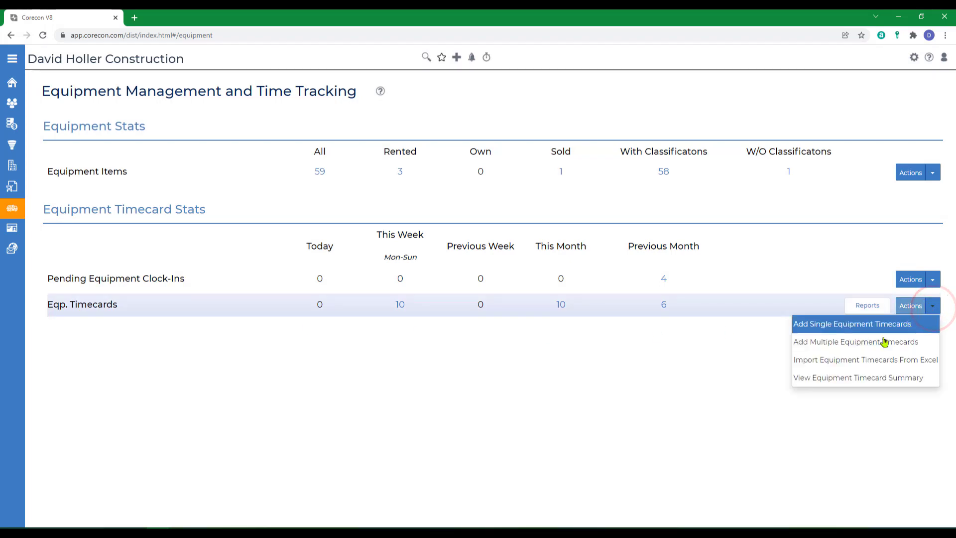
{"action": "left_click", "coordinate": [817, 347]}
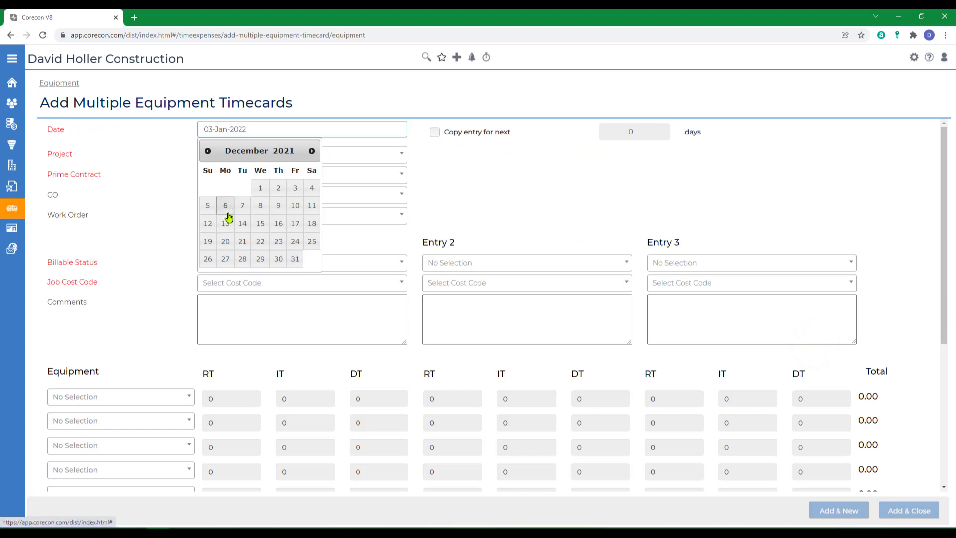
Set the timecard date to 13-Dec-2021 and choose project 21-001.
{"action": "left_click", "coordinate": [225, 223]}
{"action": "left_click", "coordinate": [215, 154]}
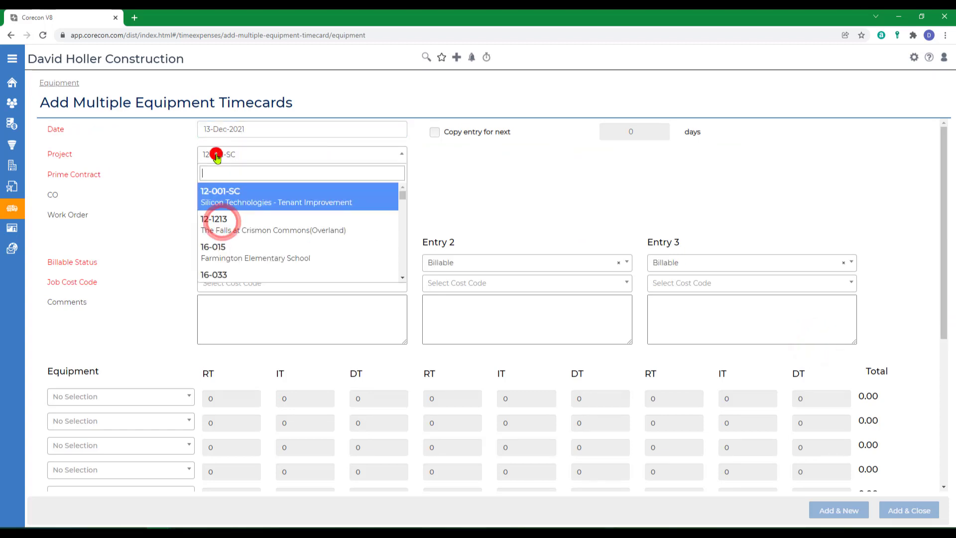
{"action": "type", "text": "21"}
{"action": "left_click", "coordinate": [222, 223]}
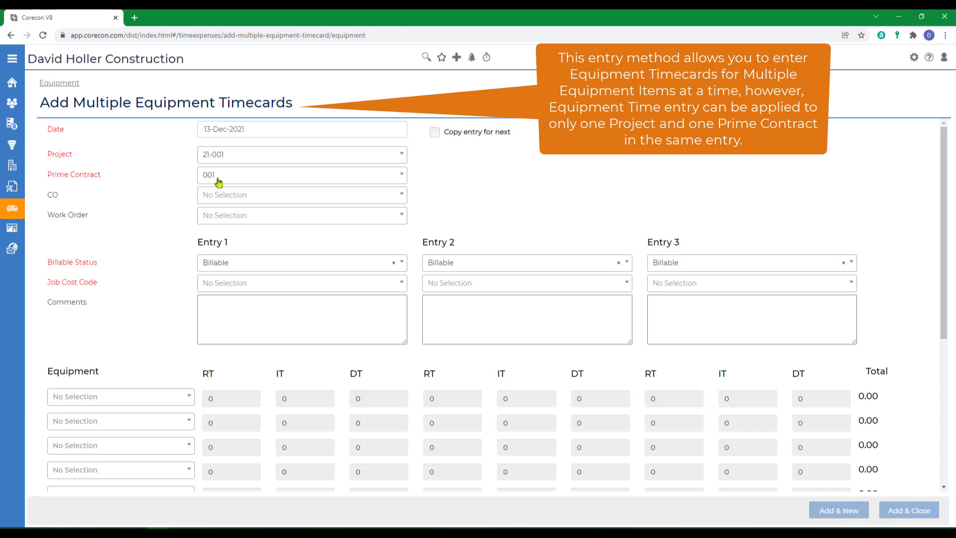
Set Entry 1's job cost code to 03 11 00.
{"action": "left_click", "coordinate": [228, 283]}
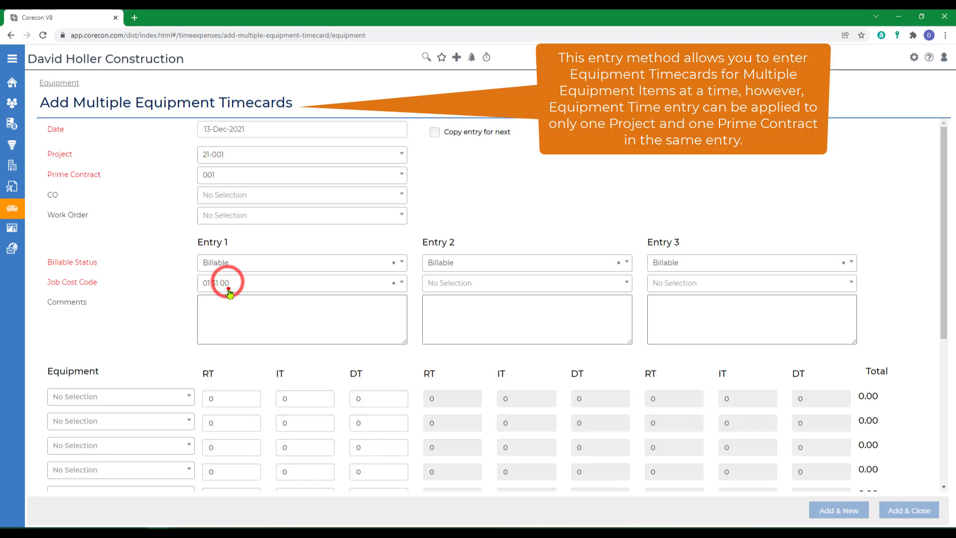
{"action": "scroll", "coordinate": [259, 339], "scroll_direction": "up", "scroll_amount": 3}
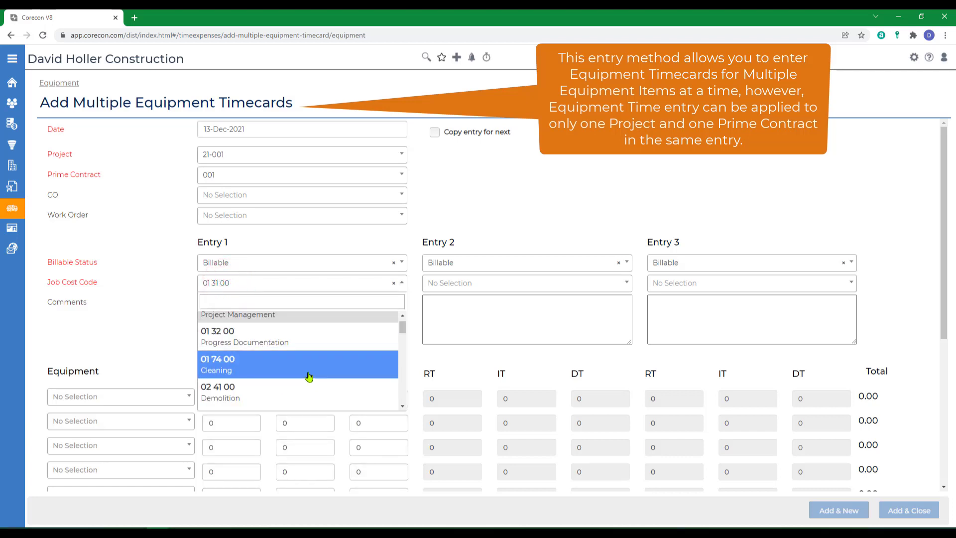
{"action": "scroll", "coordinate": [308, 377], "scroll_direction": "down", "scroll_amount": 2}
{"action": "left_click", "coordinate": [401, 405]}
{"action": "left_click", "coordinate": [220, 361]}
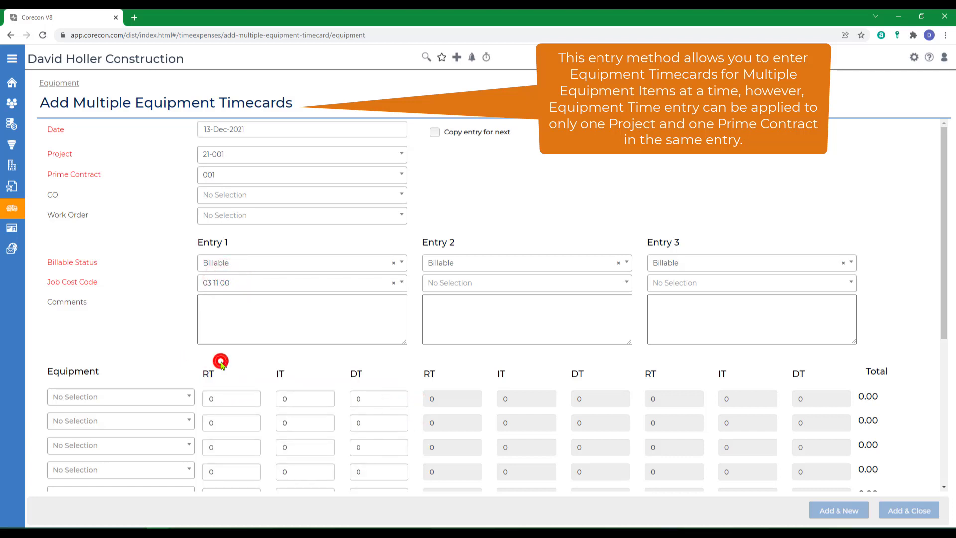
{"action": "left_click", "coordinate": [277, 309]}
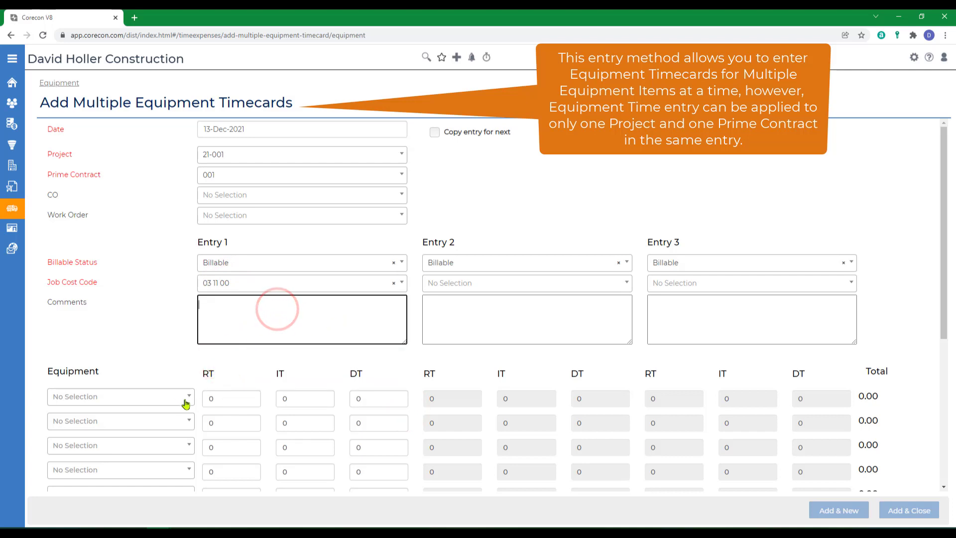
{"action": "left_click", "coordinate": [156, 398]}
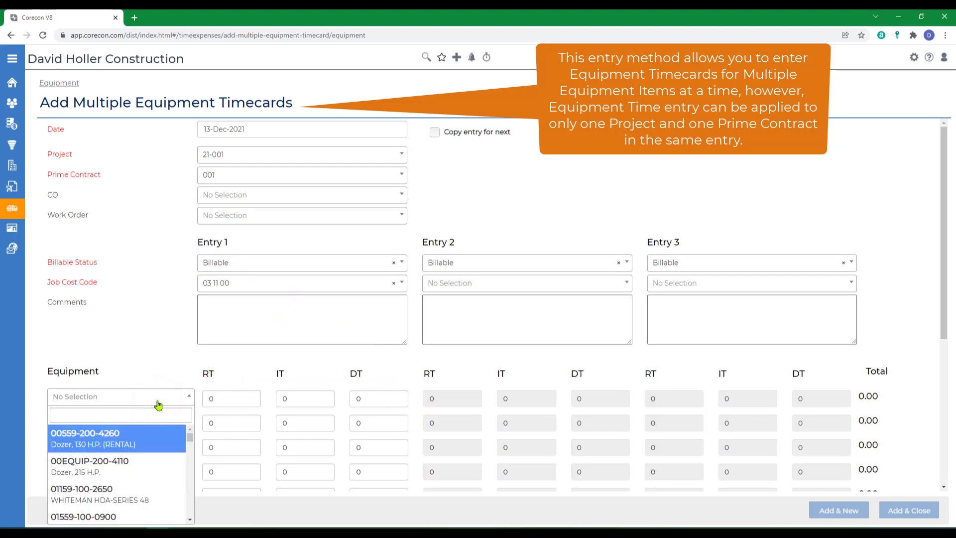
{"action": "left_click", "coordinate": [106, 442]}
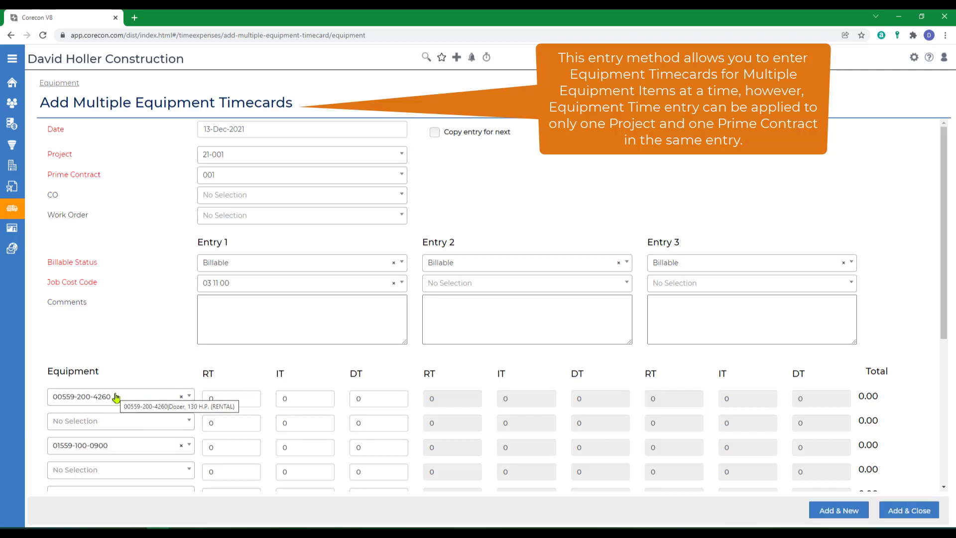
{"action": "left_click", "coordinate": [103, 420]}
{"action": "type", "text": "tru"}
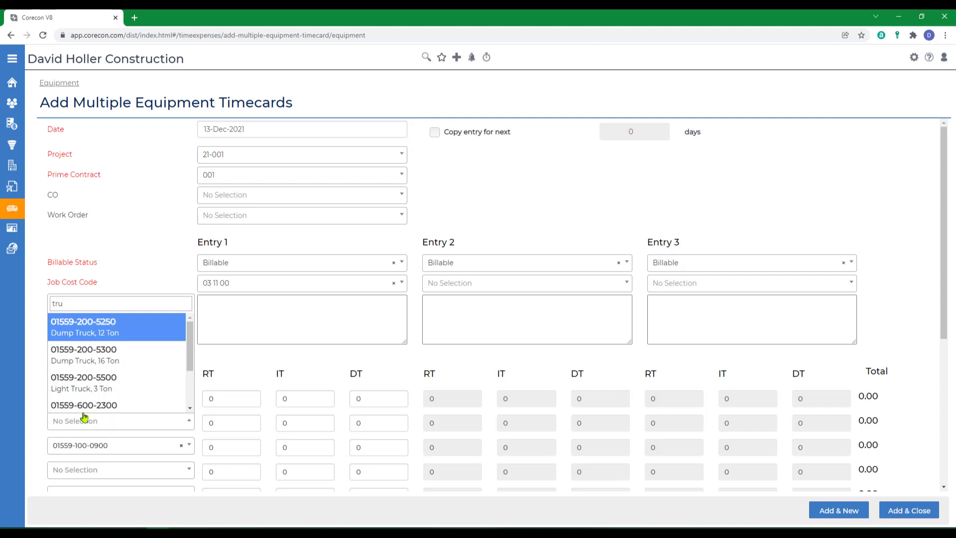
{"action": "left_click", "coordinate": [74, 351]}
{"action": "left_click", "coordinate": [138, 445]}
{"action": "left_click", "coordinate": [138, 443]}
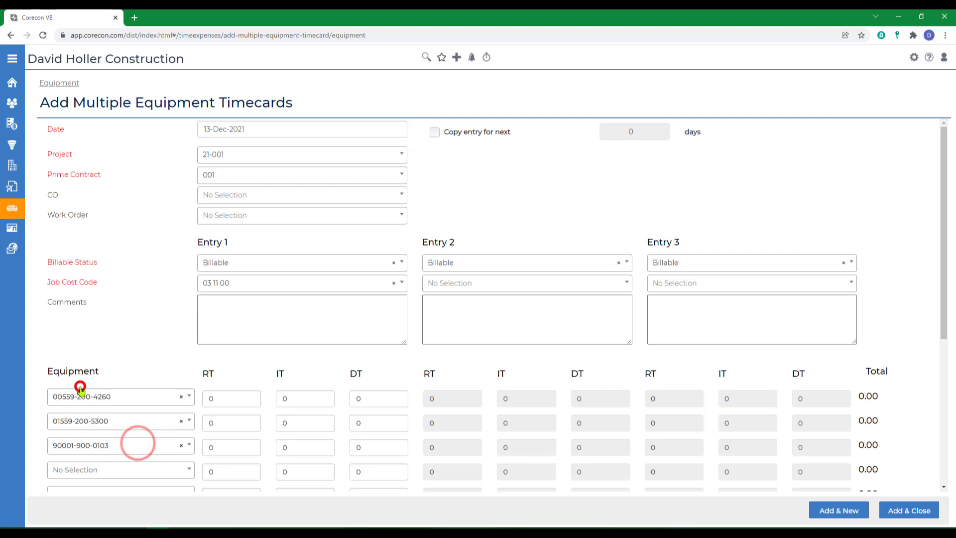
Enter Entry 1 run time (RT) hours of 6, 6 and 8 for the three equipment items.
{"action": "left_click", "coordinate": [215, 398]}
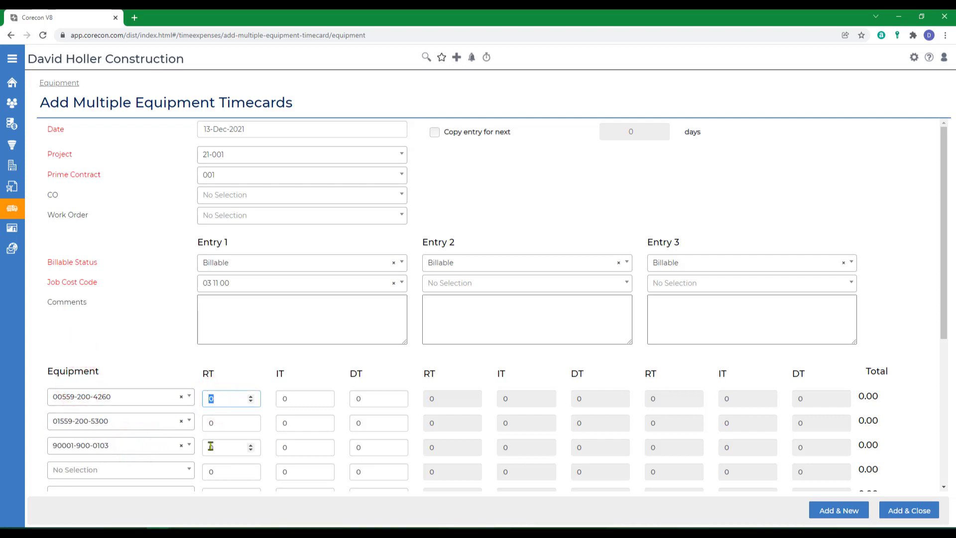
{"action": "type", "text": "6"}
{"action": "left_click", "coordinate": [224, 423]}
{"action": "type", "text": "6"}
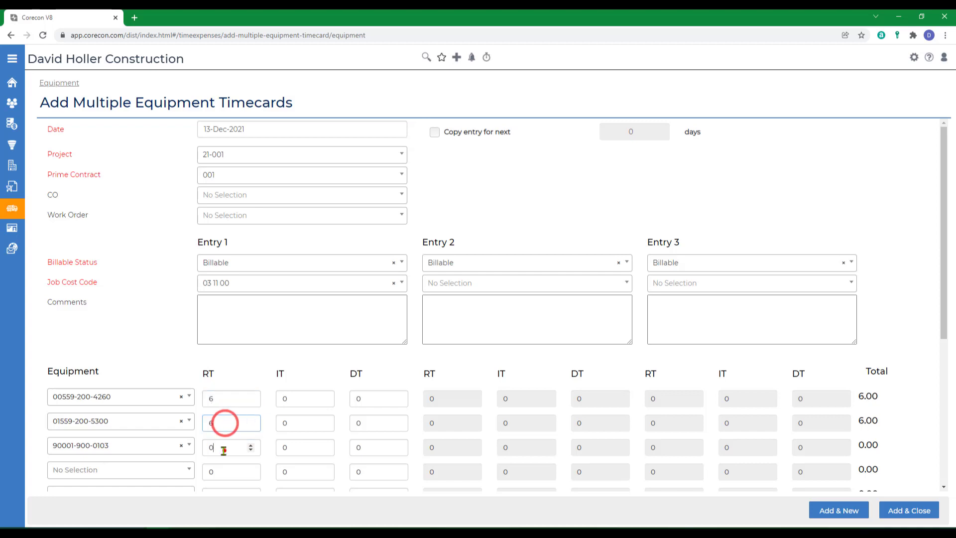
{"action": "left_click", "coordinate": [224, 448]}
{"action": "type", "text": "8"}
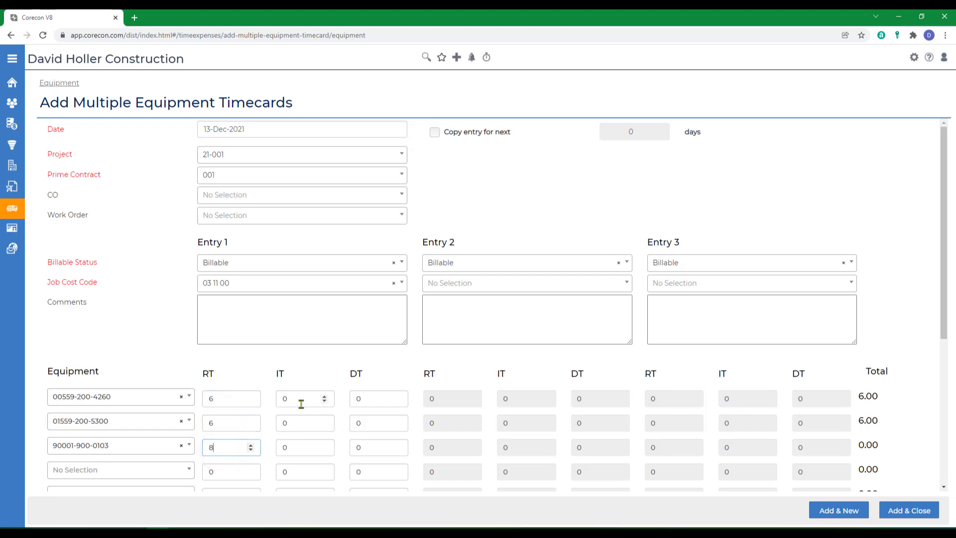
Enter 2 idle time (IT) hours in Entry 1 for each of the three equipment items.
{"action": "left_click", "coordinate": [300, 402]}
{"action": "type", "text": "2"}
{"action": "left_click", "coordinate": [293, 422]}
{"action": "type", "text": "2"}
{"action": "left_click", "coordinate": [297, 447]}
{"action": "type", "text": "2"}
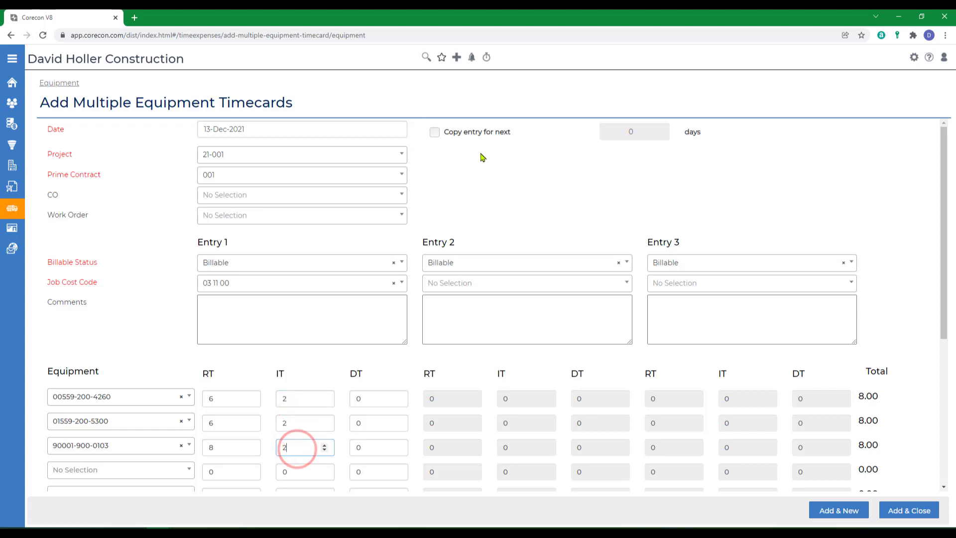
Copy the timecard entry for the next 4 days and check the equipment timecard summary below.
{"action": "left_click", "coordinate": [435, 132]}
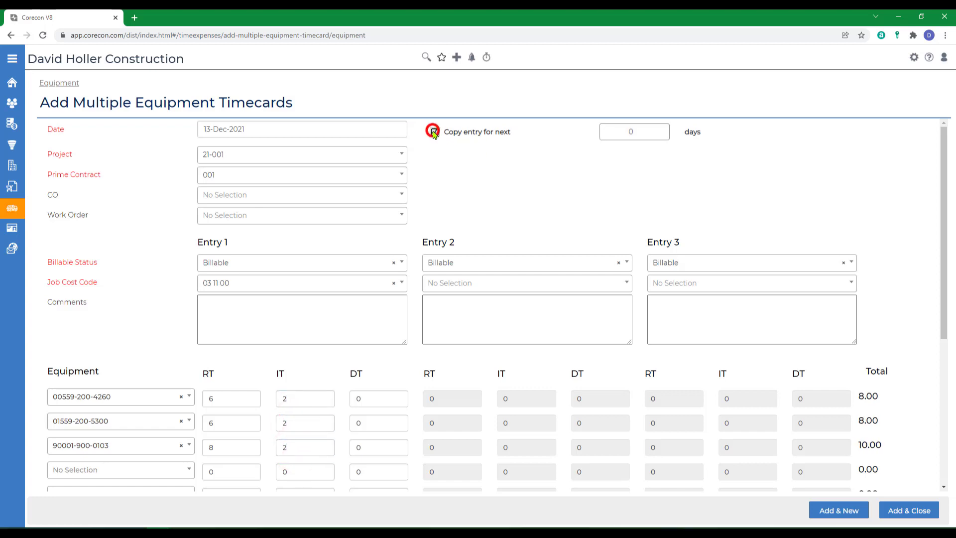
{"action": "left_click", "coordinate": [618, 125]}
{"action": "scroll", "coordinate": [632, 125], "scroll_direction": "down", "scroll_amount": 5}
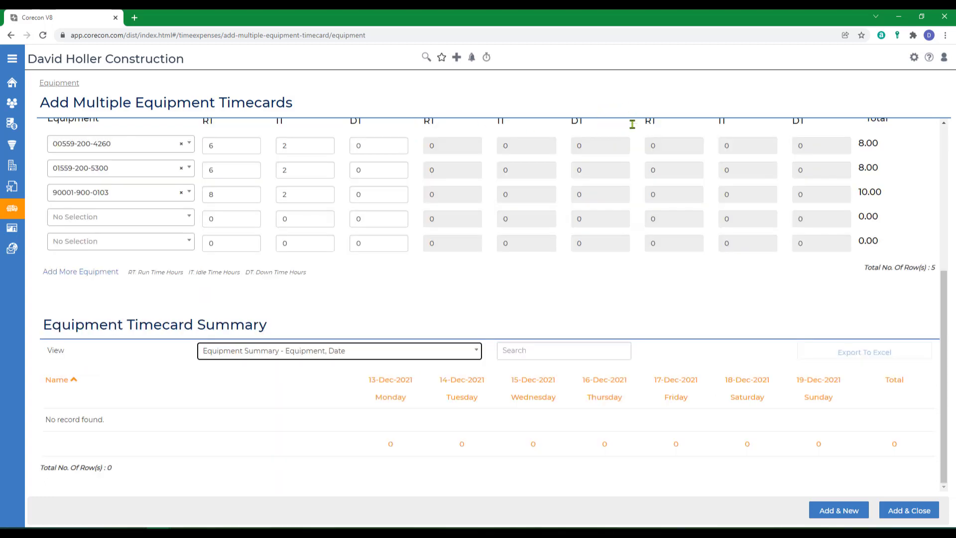
{"action": "scroll", "coordinate": [468, 294], "scroll_direction": "up", "scroll_amount": 5}
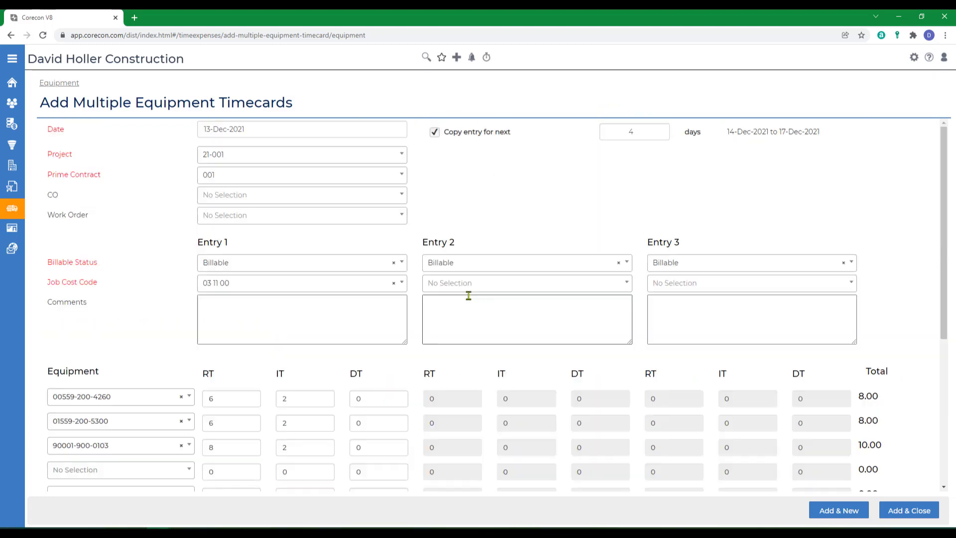
Set Entry 2's job cost code to 02 41 00 Demolition.
{"action": "left_click", "coordinate": [441, 286]}
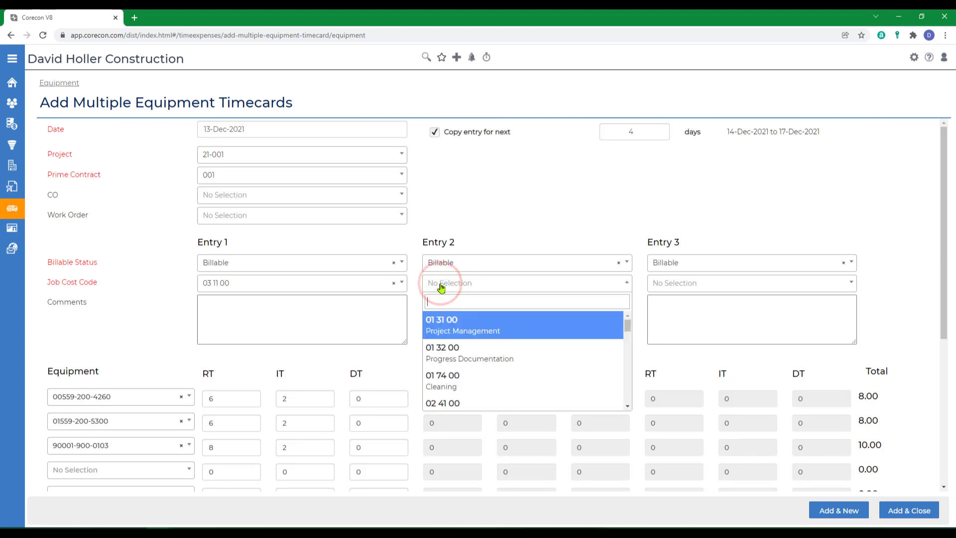
{"action": "left_click", "coordinate": [627, 405]}
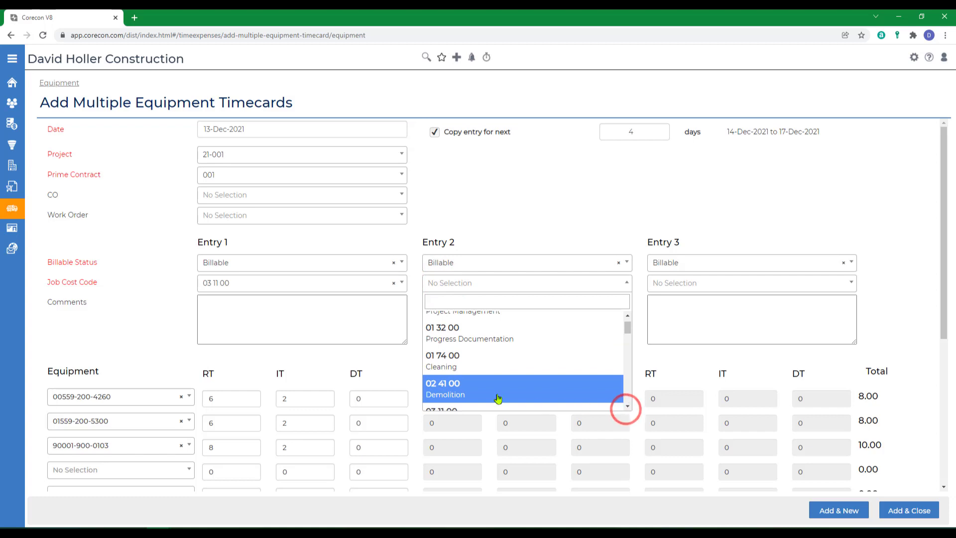
{"action": "left_click", "coordinate": [497, 396]}
{"action": "double_click", "coordinate": [219, 399]}
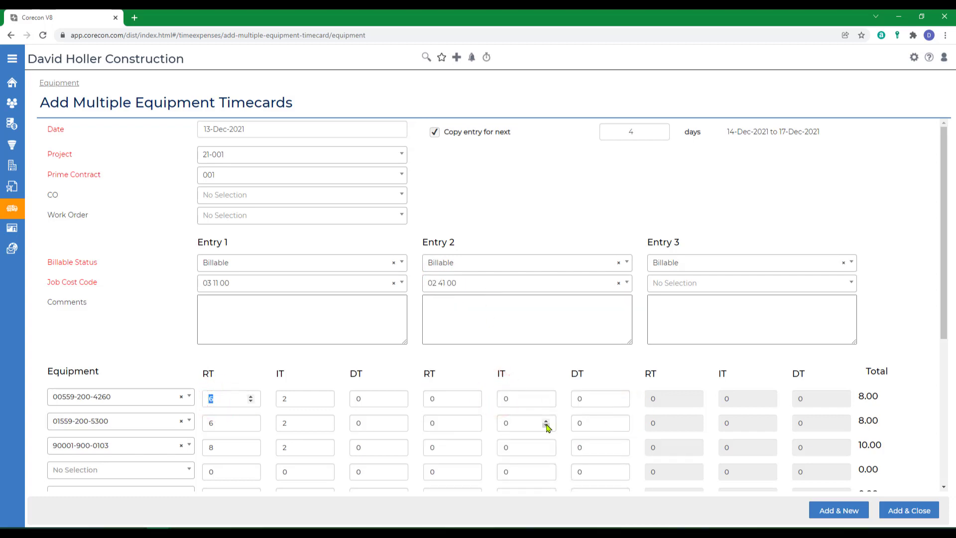
{"action": "left_click", "coordinate": [447, 397]}
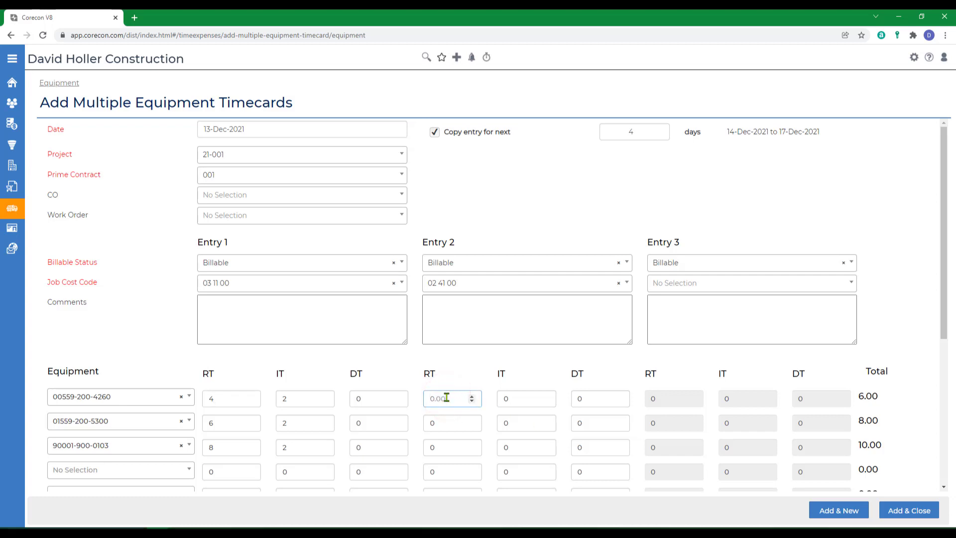
{"action": "left_click", "coordinate": [462, 358]}
{"action": "left_click", "coordinate": [905, 511]}
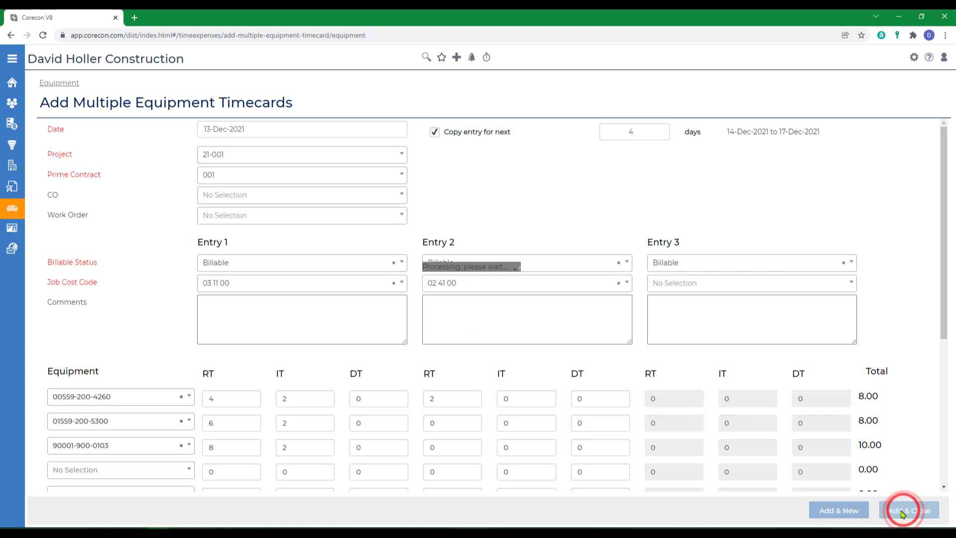
{"action": "left_click", "coordinate": [58, 83]}
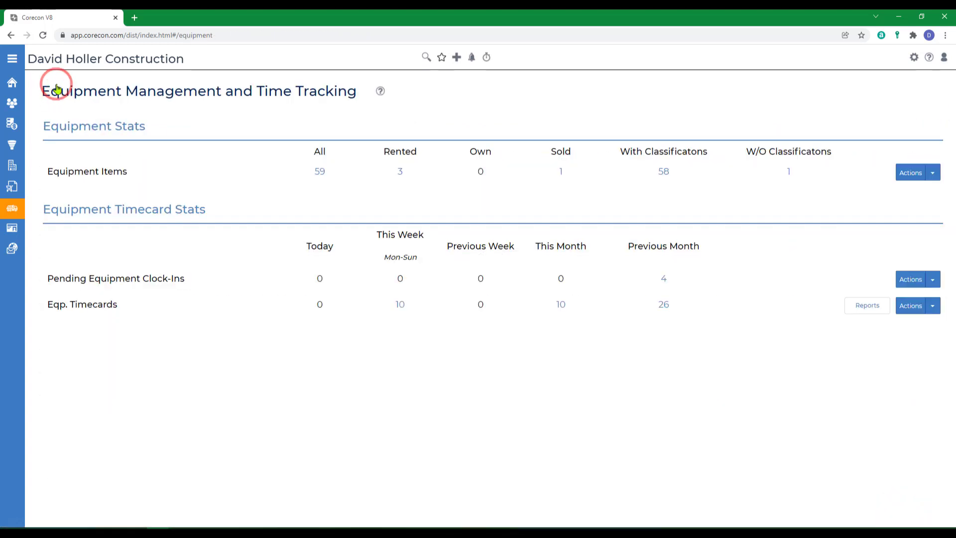
Open the form for adding crew timecards from the labor timecards on the HR page.
{"action": "mouse_move", "coordinate": [20, 248]}
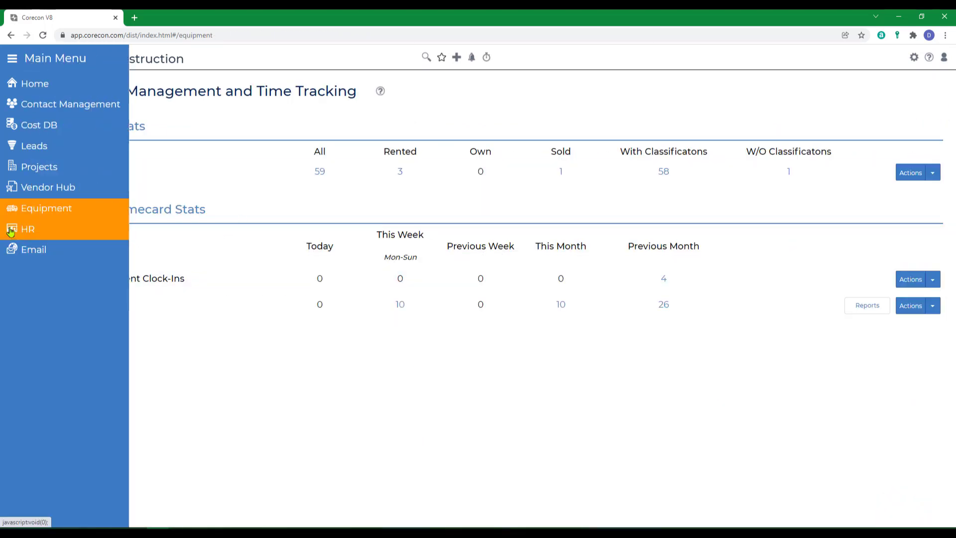
{"action": "left_click", "coordinate": [10, 229]}
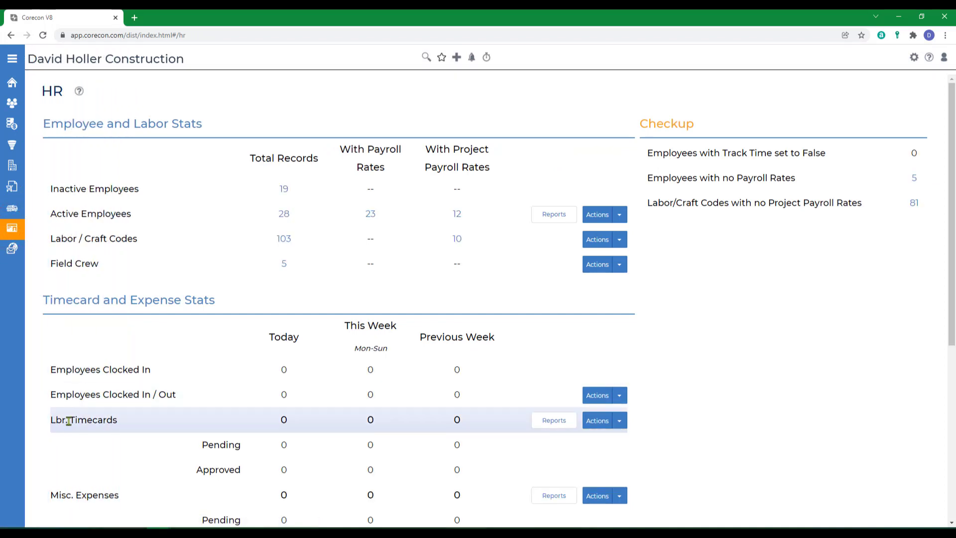
{"action": "left_click", "coordinate": [622, 422]}
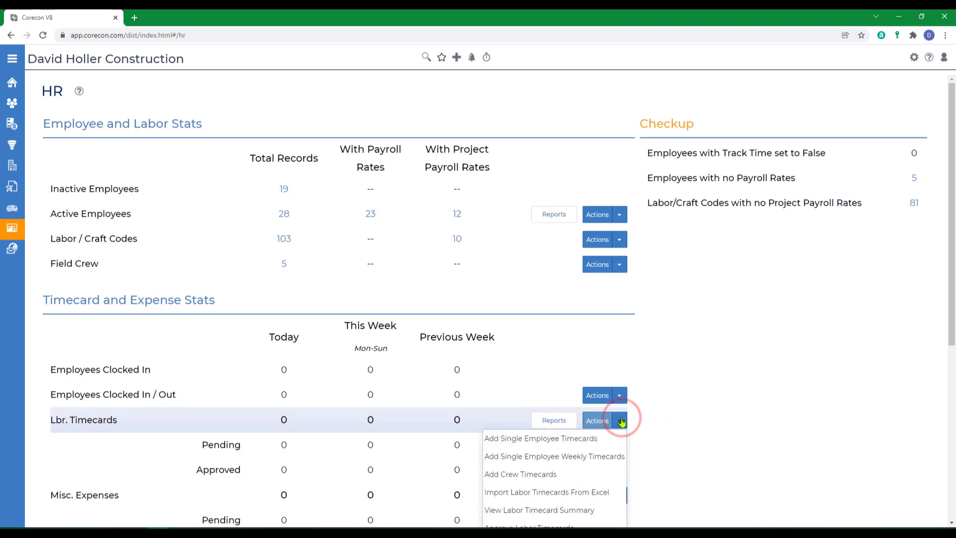
{"action": "scroll", "coordinate": [621, 421], "scroll_direction": "down", "scroll_amount": 2}
{"action": "left_click", "coordinate": [507, 360]}
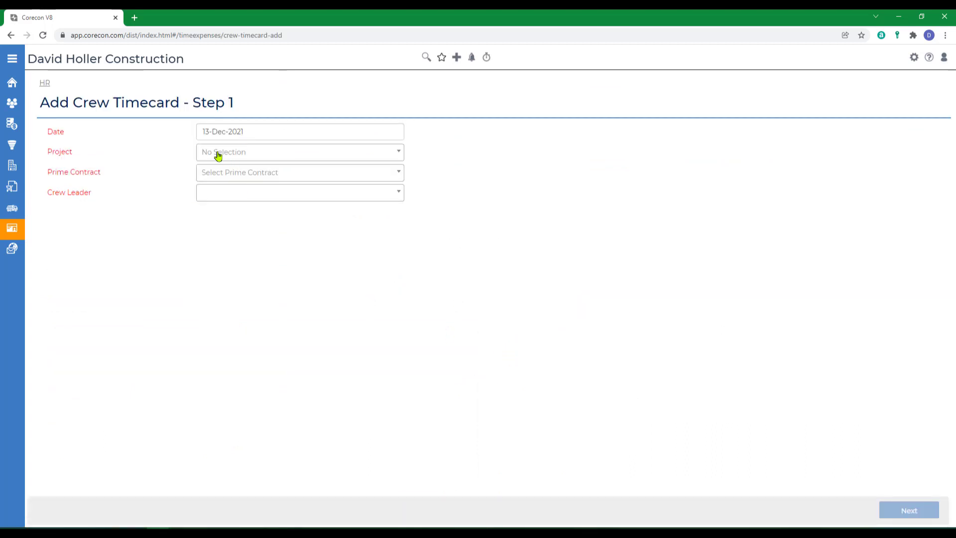
Choose project 21-001 and a crew leader for the crew timecard, then continue to Step 2.
{"action": "left_click", "coordinate": [218, 155]}
{"action": "type", "text": "21-"}
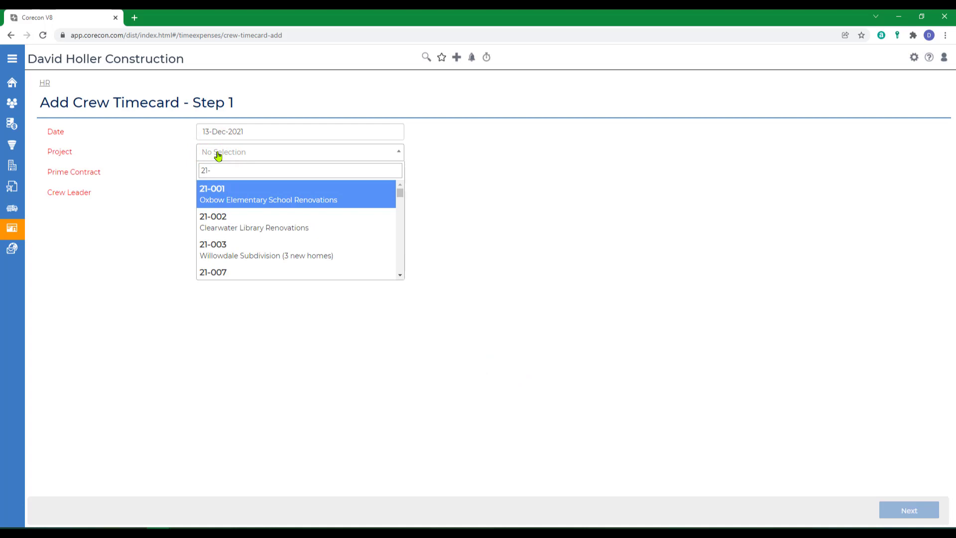
{"action": "type", "text": "001"}
{"action": "key", "text": "Return"}
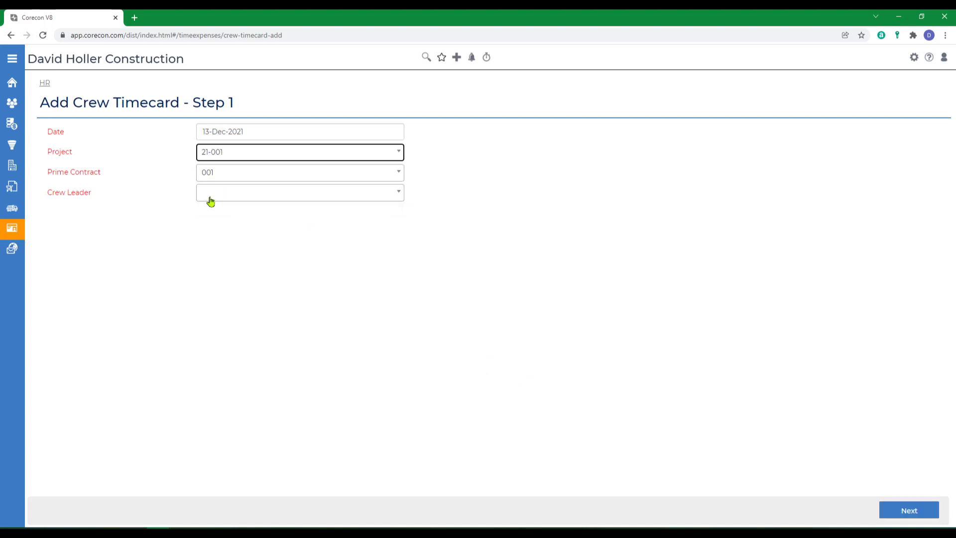
{"action": "left_click", "coordinate": [210, 194]}
{"action": "left_click", "coordinate": [217, 249]}
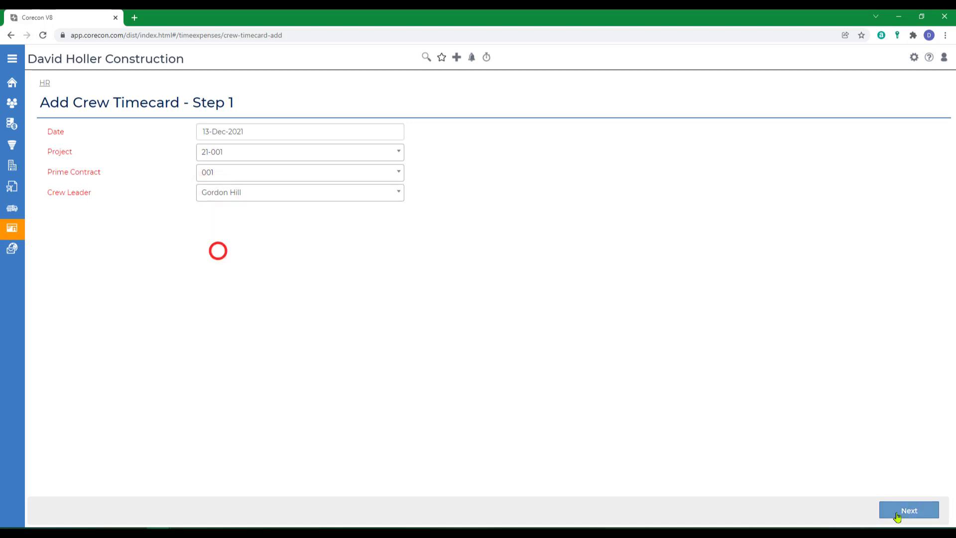
{"action": "left_click", "coordinate": [896, 512]}
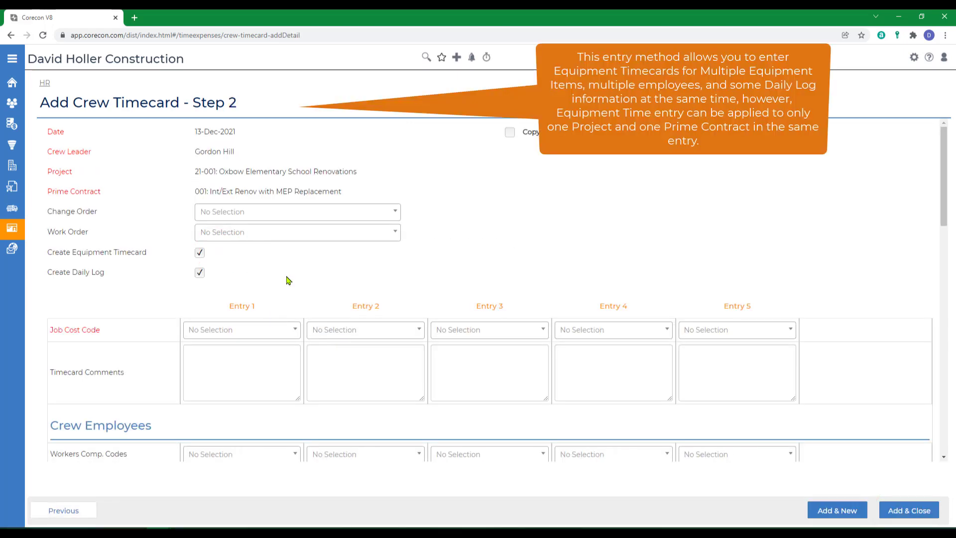
Set Entry 1's job cost code to 02 41 00 on the crew timecard.
{"action": "scroll", "coordinate": [288, 277], "scroll_direction": "down", "scroll_amount": 2}
{"action": "left_click", "coordinate": [244, 215]}
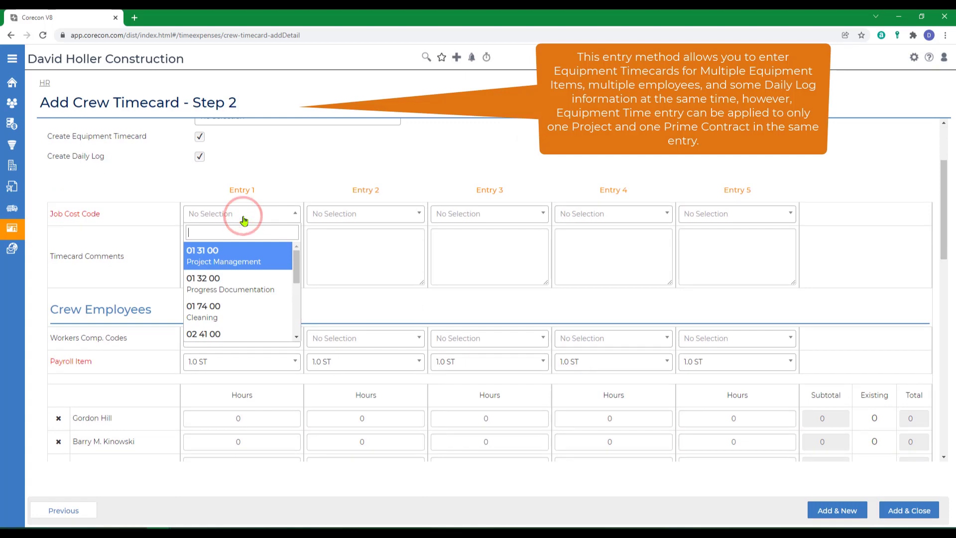
{"action": "type", "text": "d"}
{"action": "left_click", "coordinate": [206, 286]}
Set the crew employees' workers comp. code to 5437 for Entry 1 and 5606 for Entry 2.
{"action": "scroll", "coordinate": [338, 275], "scroll_direction": "down", "scroll_amount": 2}
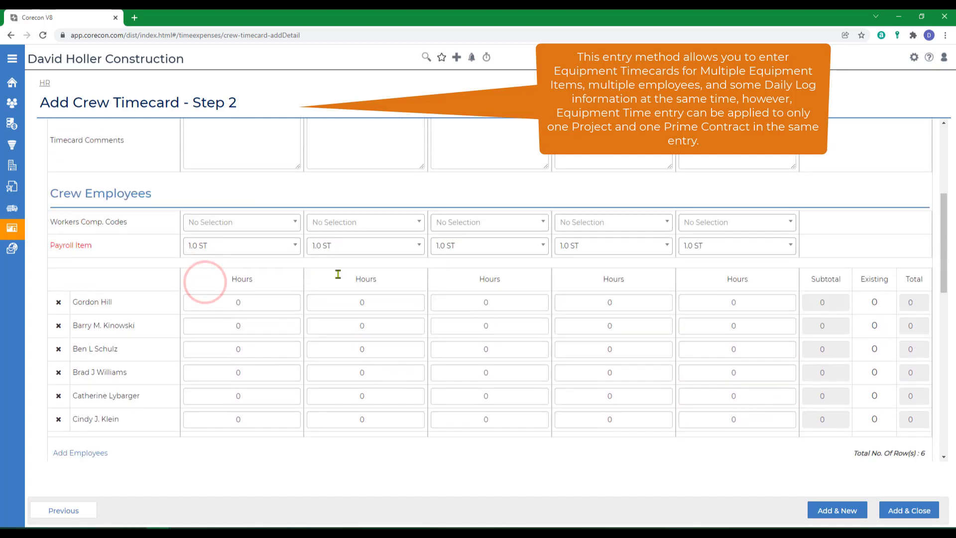
{"action": "left_click", "coordinate": [222, 221]}
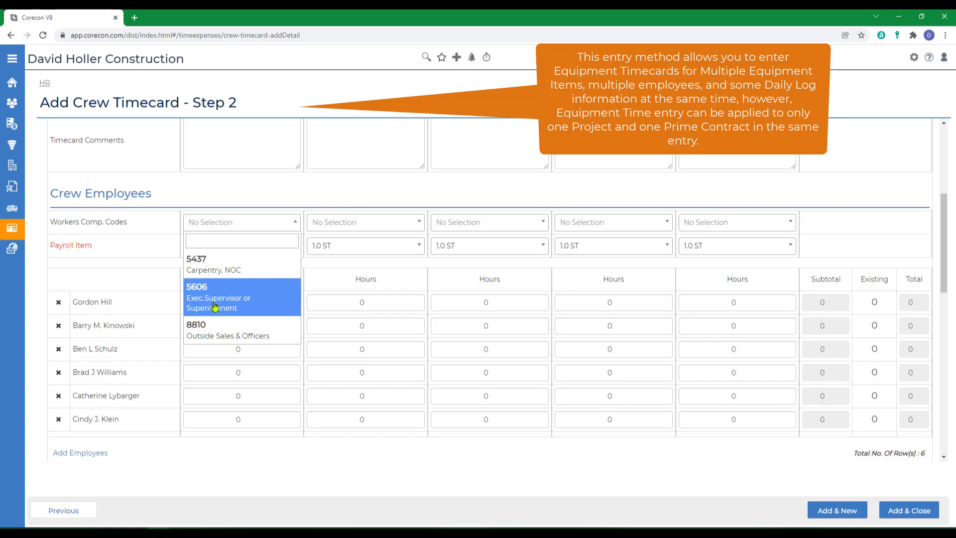
{"action": "left_click", "coordinate": [202, 264]}
{"action": "left_click", "coordinate": [326, 222]}
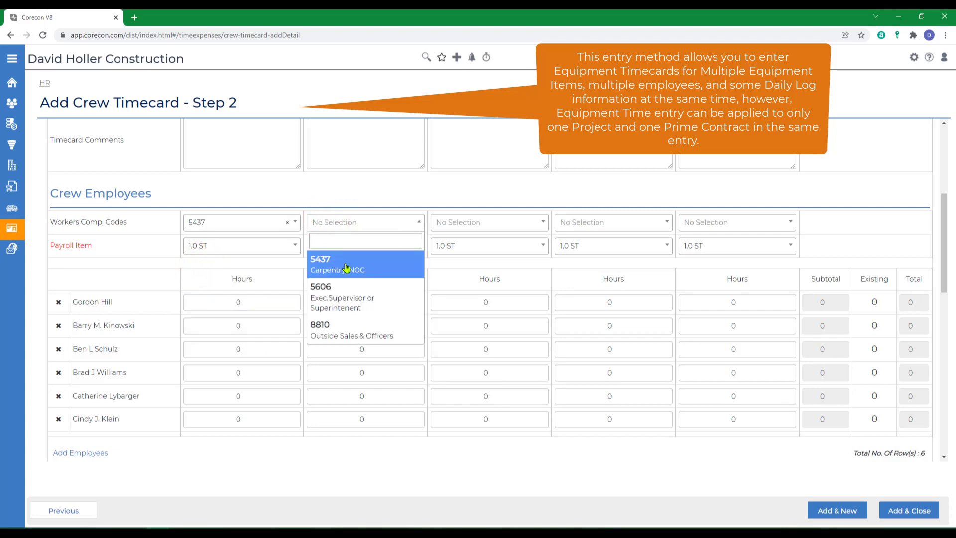
{"action": "left_click", "coordinate": [347, 298]}
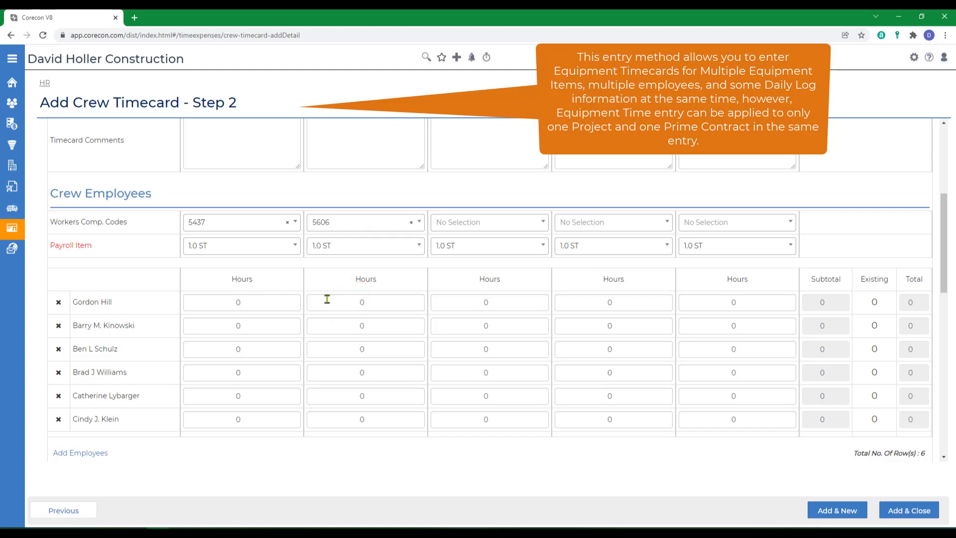
Enter 8 hours for the crew leader in Entry 2.
{"action": "left_click", "coordinate": [370, 301]}
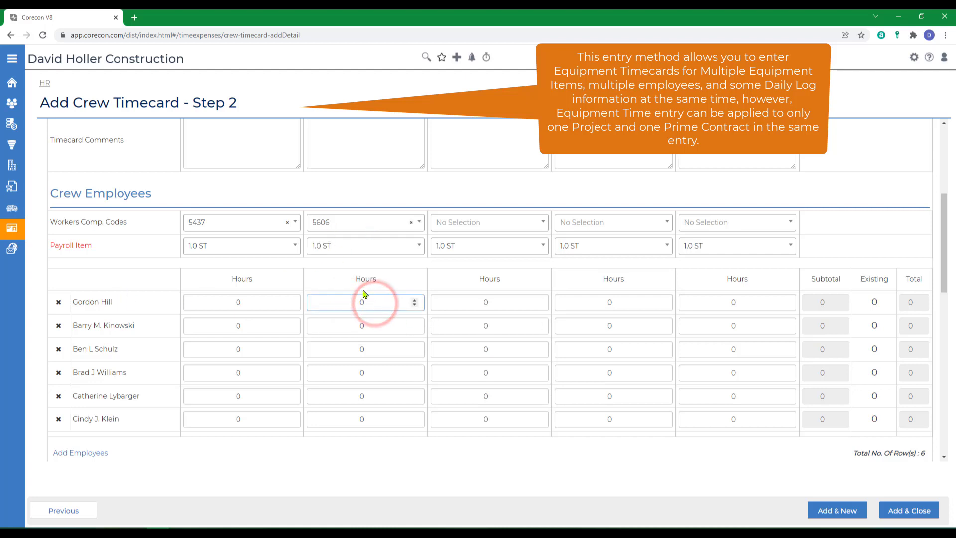
{"action": "left_click_drag", "start_coordinate": [369, 301], "coordinate": [356, 301]}
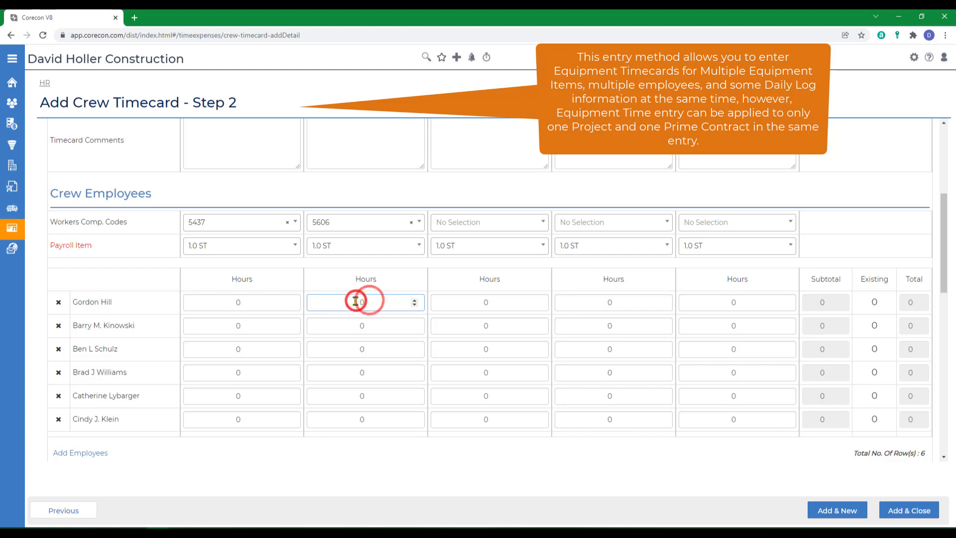
{"action": "type", "text": "8"}
Enter 8 hours in Entry 1 for each of the five crew employees listed below the crew leader.
{"action": "left_click", "coordinate": [246, 323]}
{"action": "type", "text": "8"}
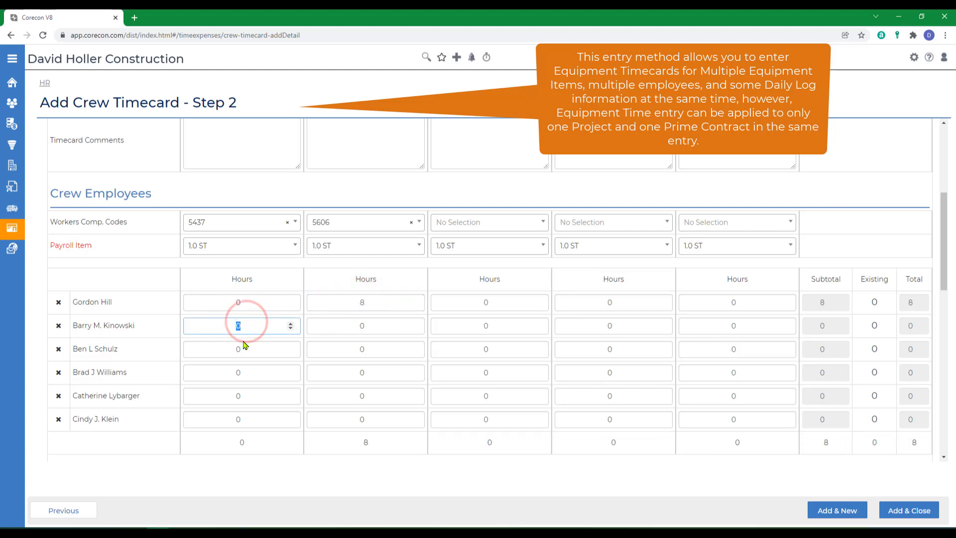
{"action": "left_click", "coordinate": [244, 349]}
{"action": "type", "text": "8"}
{"action": "left_click", "coordinate": [244, 372]}
{"action": "type", "text": "8"}
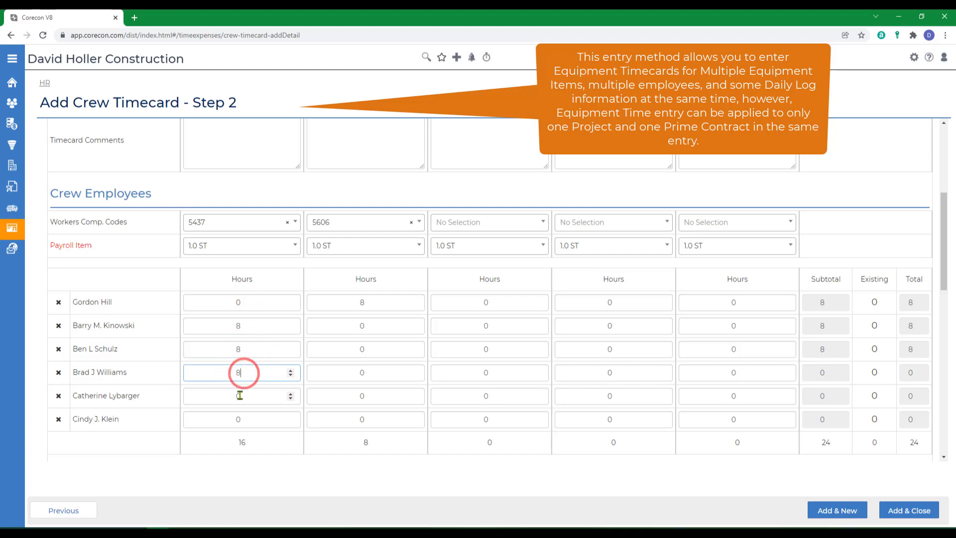
{"action": "left_click", "coordinate": [244, 395]}
{"action": "type", "text": "8"}
{"action": "left_click", "coordinate": [241, 418]}
{"action": "type", "text": "8"}
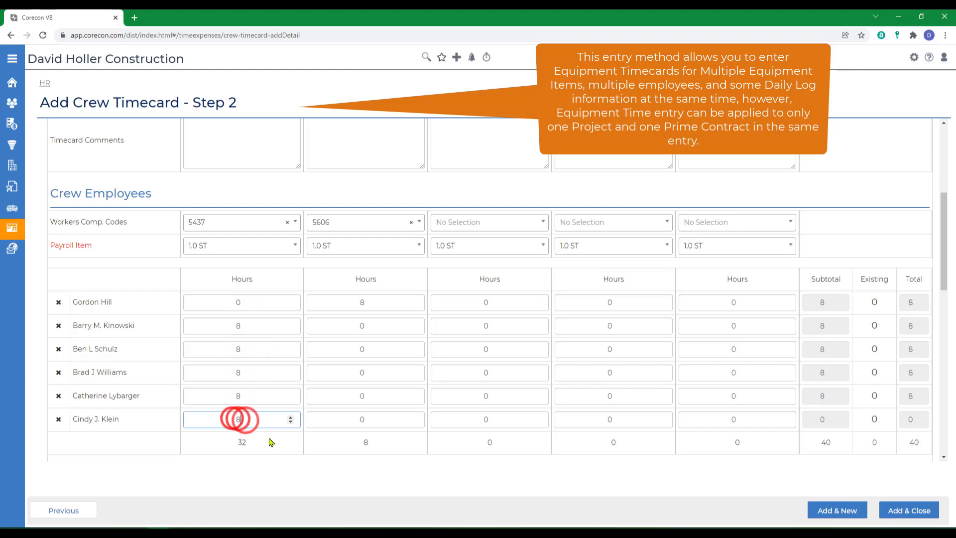
{"action": "scroll", "coordinate": [273, 438], "scroll_direction": "down", "scroll_amount": 5}
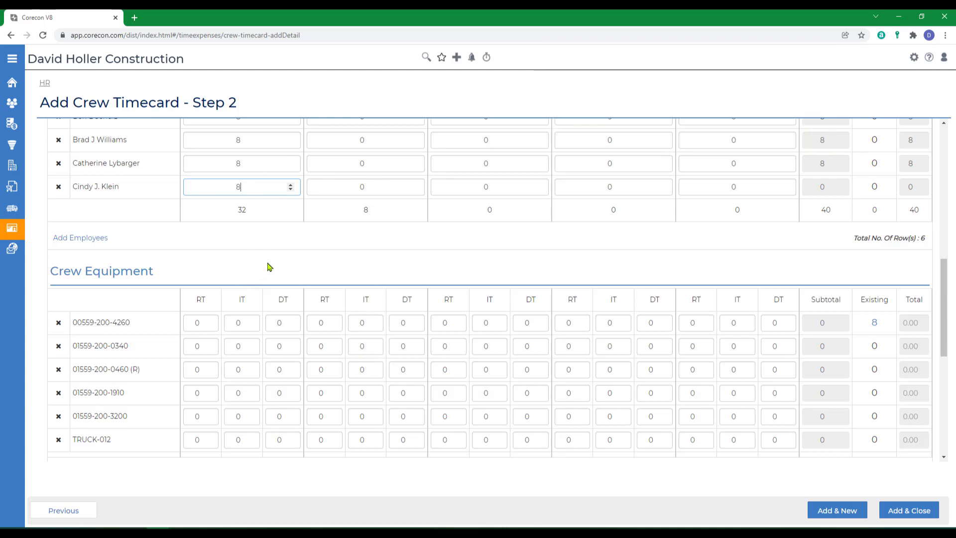
{"action": "scroll", "coordinate": [227, 286], "scroll_direction": "down", "scroll_amount": 2}
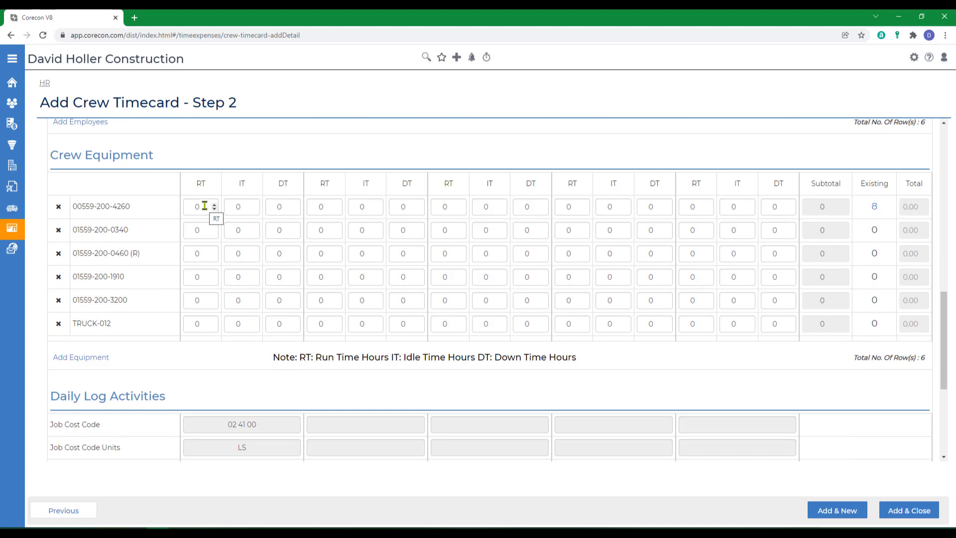
{"action": "left_click", "coordinate": [201, 253]}
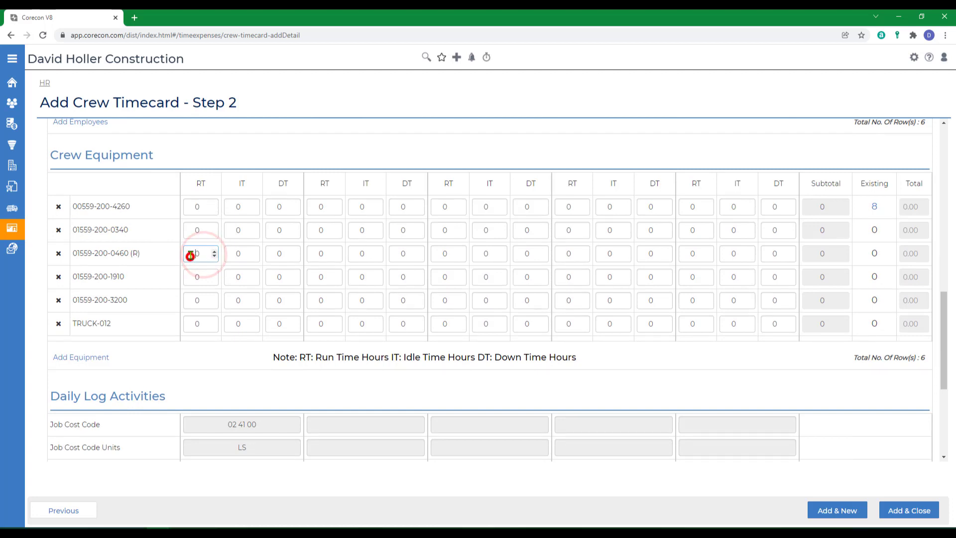
{"action": "type", "text": "8"}
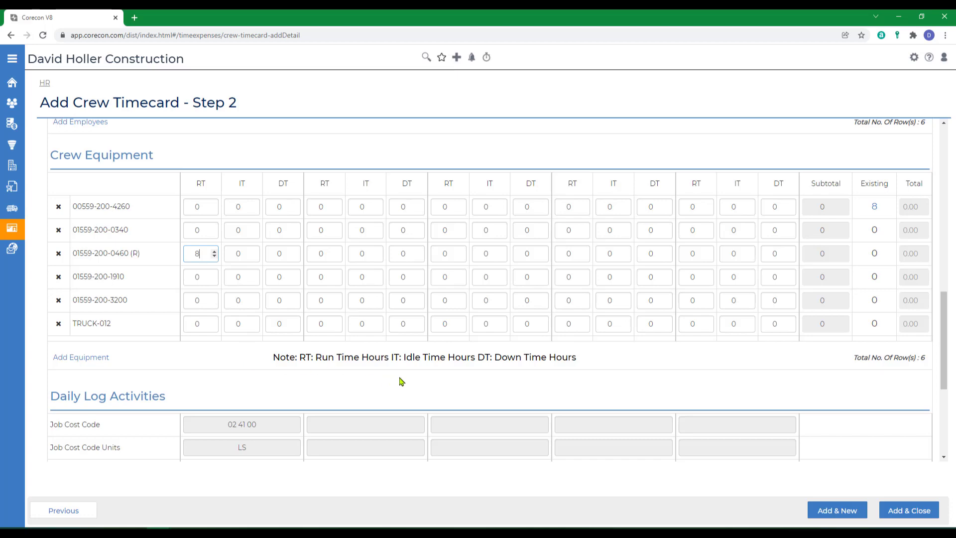
Try to add the crew timecard and close the form.
{"action": "scroll", "coordinate": [405, 379], "scroll_direction": "up", "scroll_amount": 15}
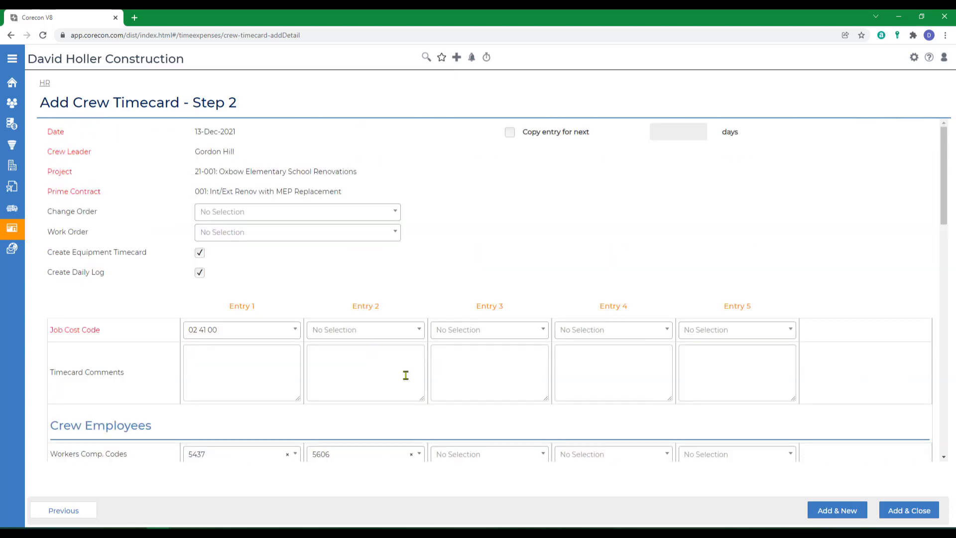
{"action": "left_click", "coordinate": [895, 515]}
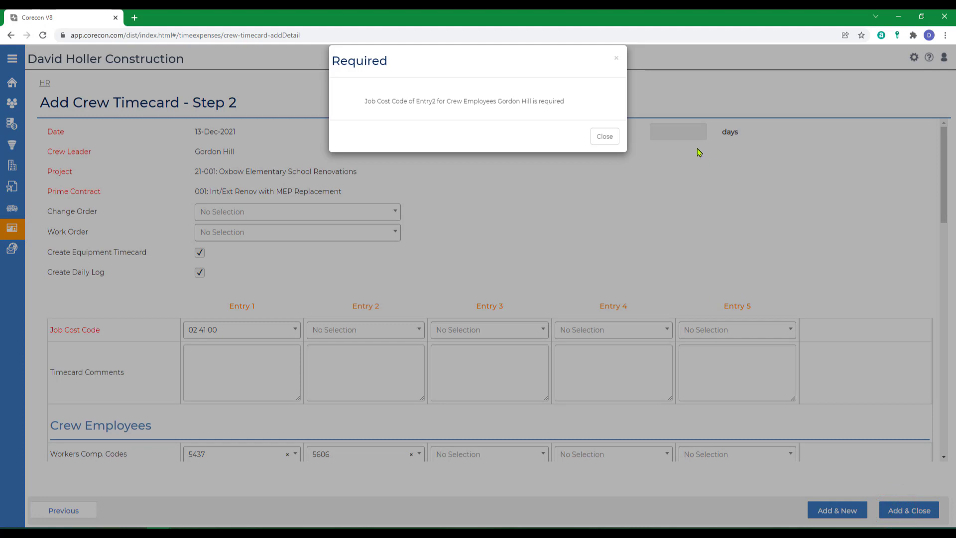
{"action": "left_click", "coordinate": [604, 137]}
Set Entry 2's job cost code to 01 31 00 Project Management, then add the crew timecard and close the form.
{"action": "left_click", "coordinate": [371, 332]}
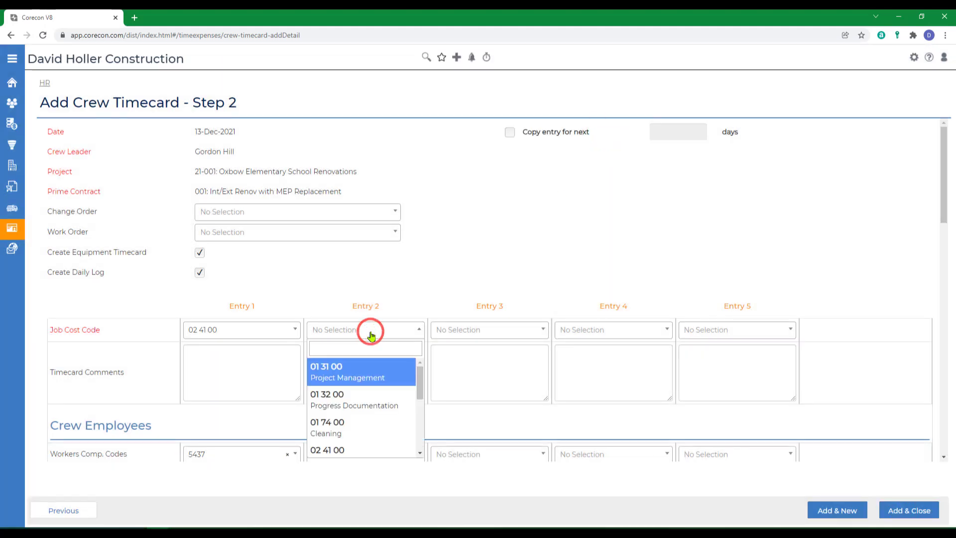
{"action": "left_click", "coordinate": [341, 374]}
{"action": "left_click", "coordinate": [898, 512]}
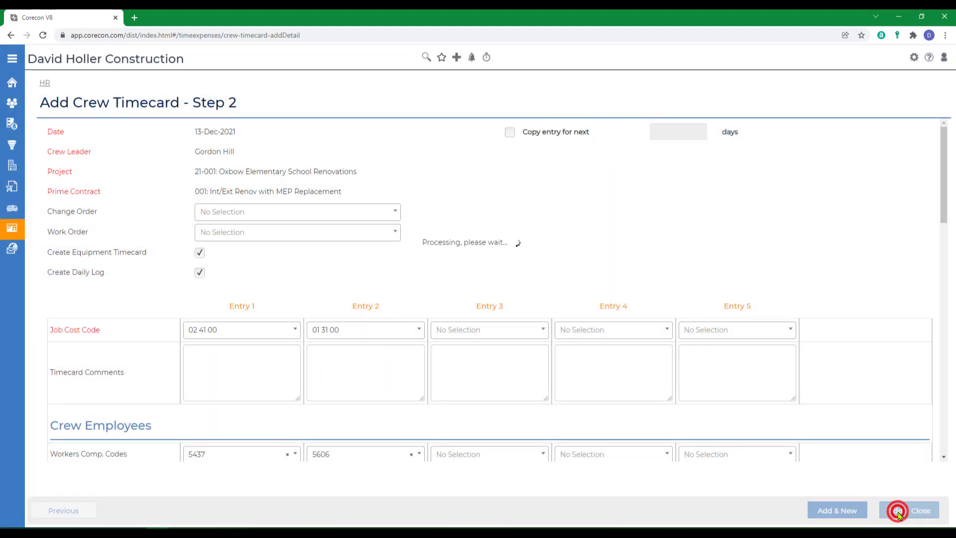
{"action": "left_click", "coordinate": [603, 263]}
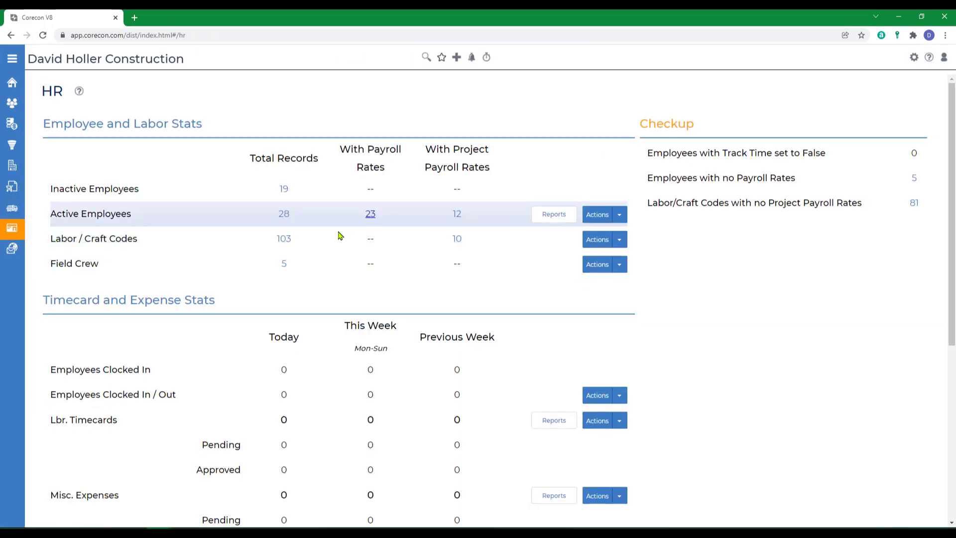
Return to the Equipment page and view the available equipment timecard actions, including the import from Excel.
{"action": "scroll", "coordinate": [382, 310], "scroll_direction": "down", "scroll_amount": 5}
{"action": "scroll", "coordinate": [383, 309], "scroll_direction": "up", "scroll_amount": 5}
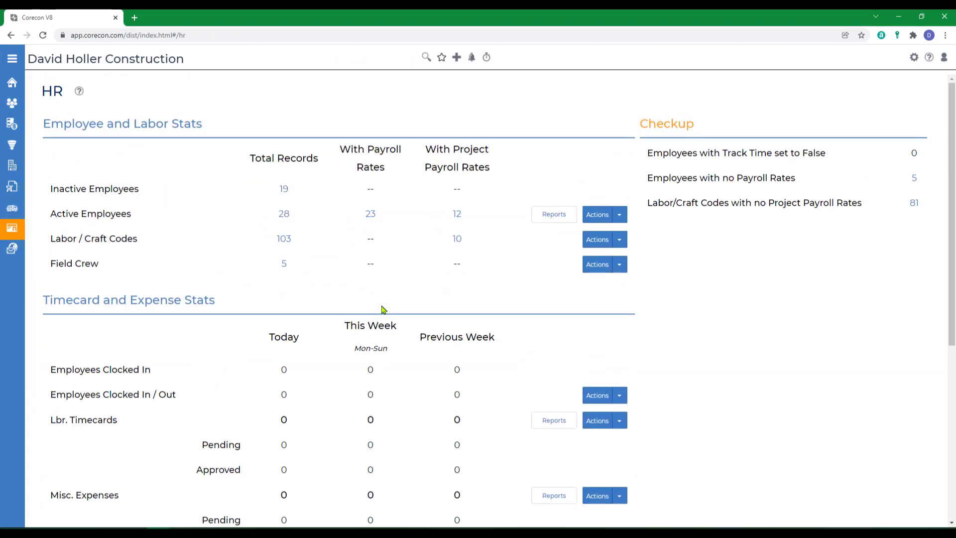
{"action": "left_click", "coordinate": [39, 212]}
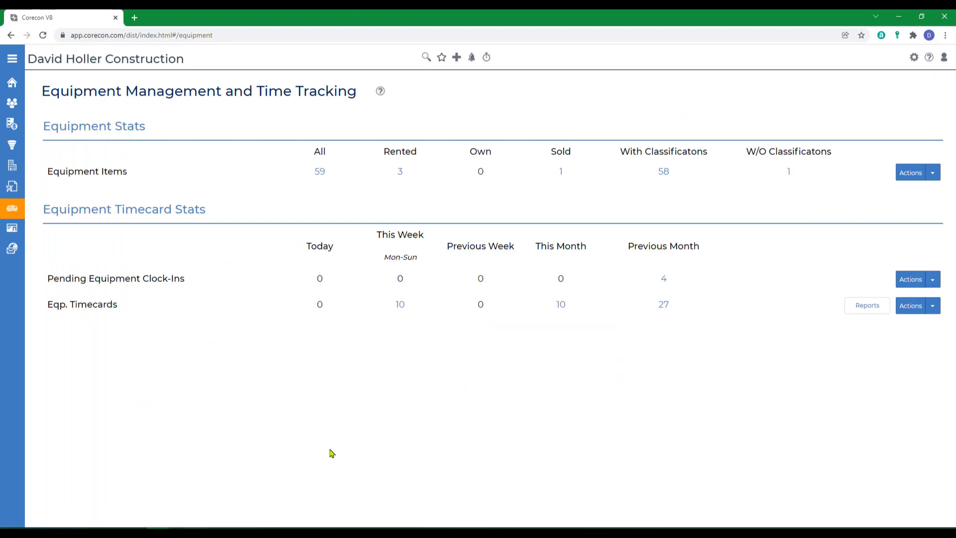
{"action": "left_click", "coordinate": [933, 309]}
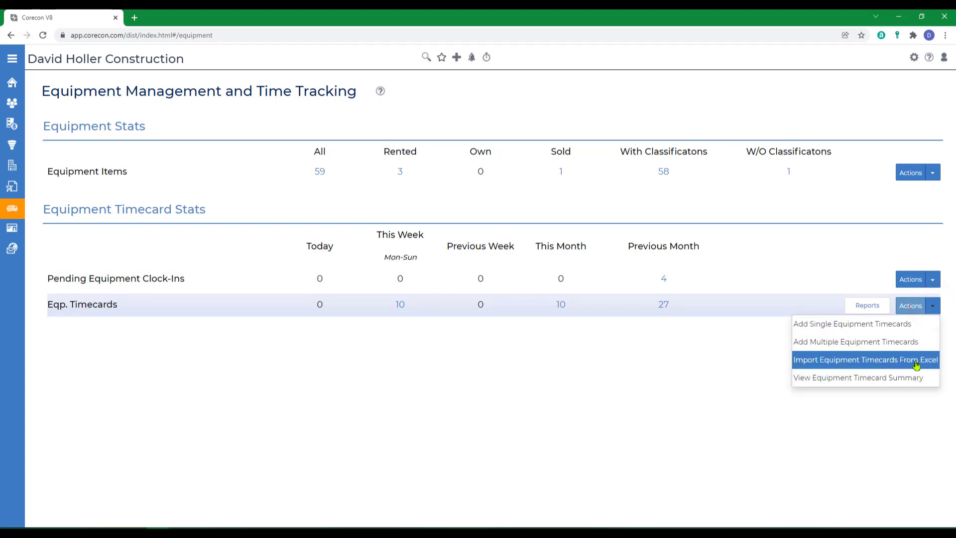
{"action": "left_click", "coordinate": [674, 377]}
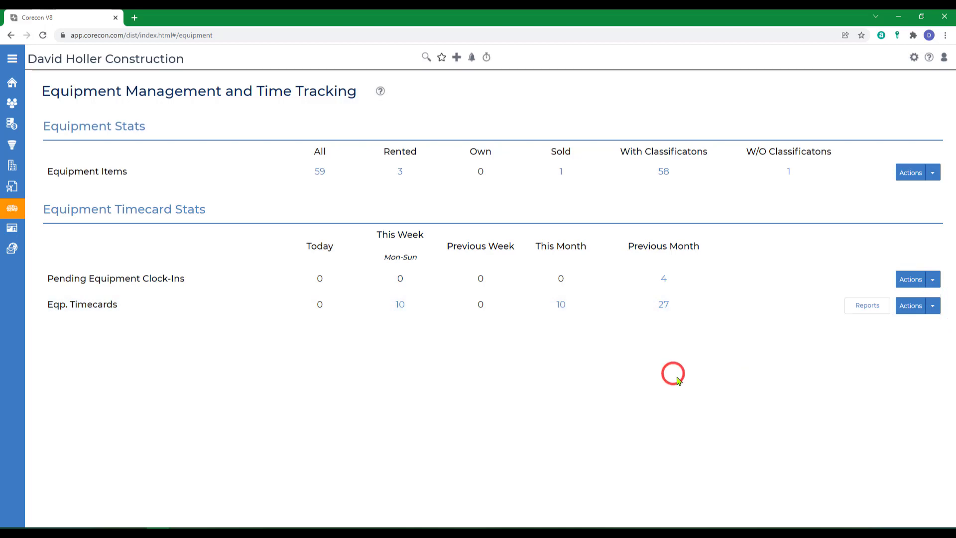
Open the online help and go to the Getting Started topic on Corecon import options from Microsoft Excel.
{"action": "left_click", "coordinate": [929, 58]}
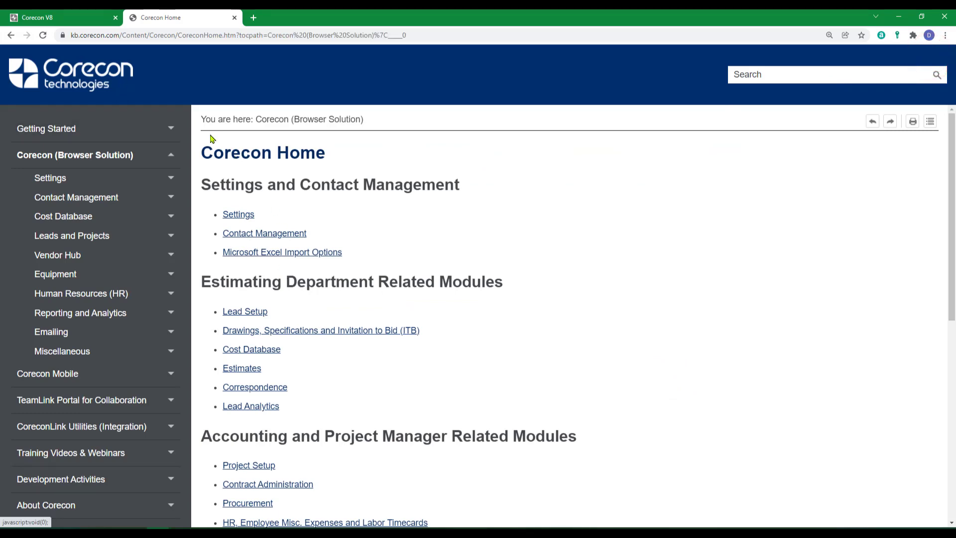
{"action": "left_click", "coordinate": [166, 128]}
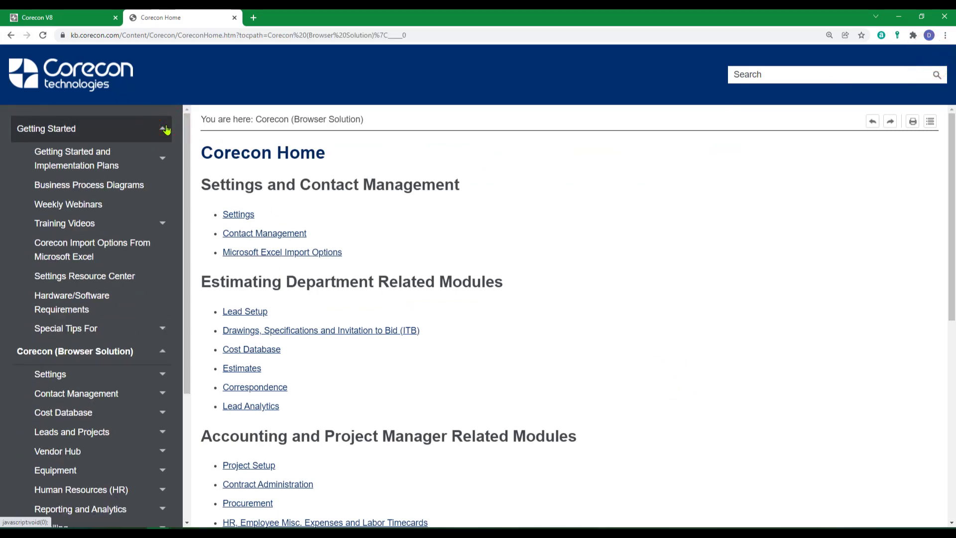
{"action": "left_click", "coordinate": [76, 251]}
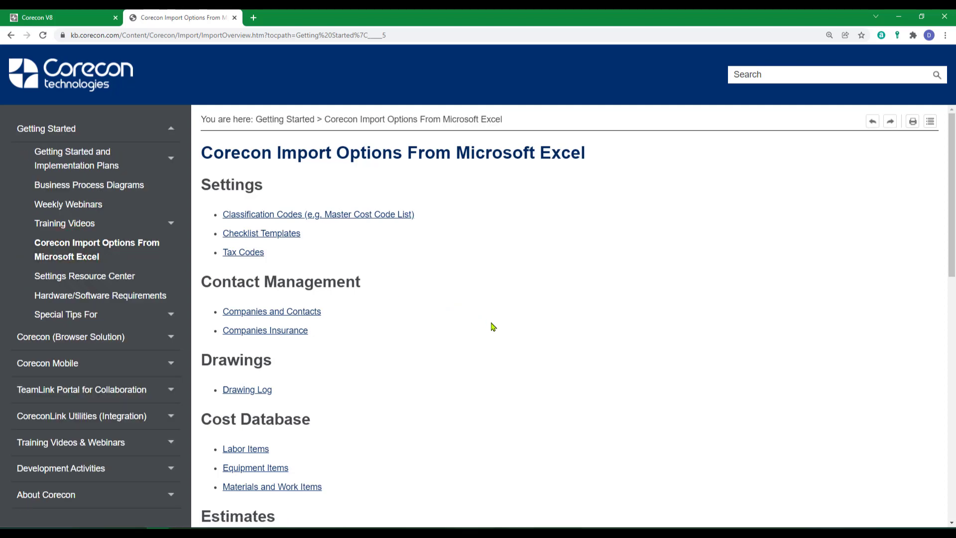
Open the help article on importing equipment timecards and examine its import steps, sample file and field table.
{"action": "scroll", "coordinate": [498, 331], "scroll_direction": "down", "scroll_amount": 2}
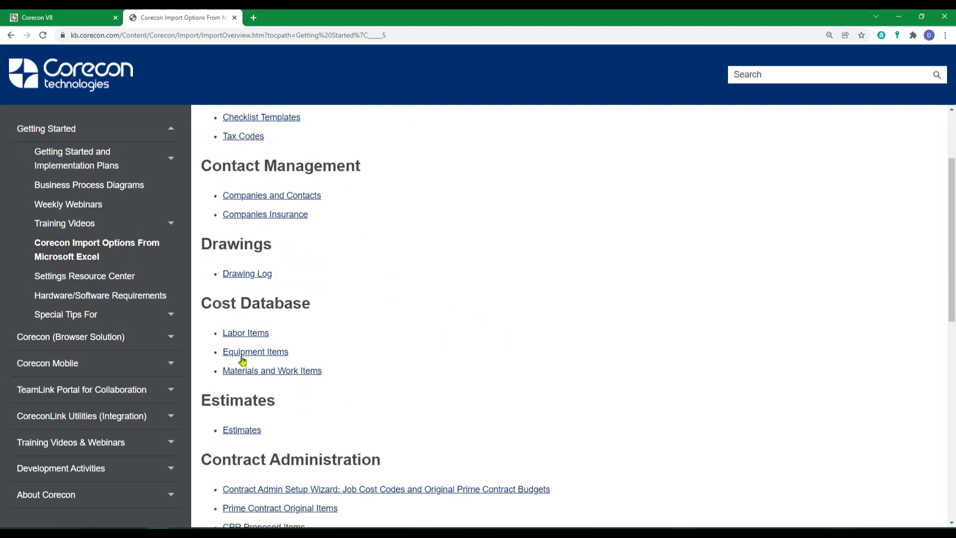
{"action": "scroll", "coordinate": [539, 383], "scroll_direction": "down", "scroll_amount": 2}
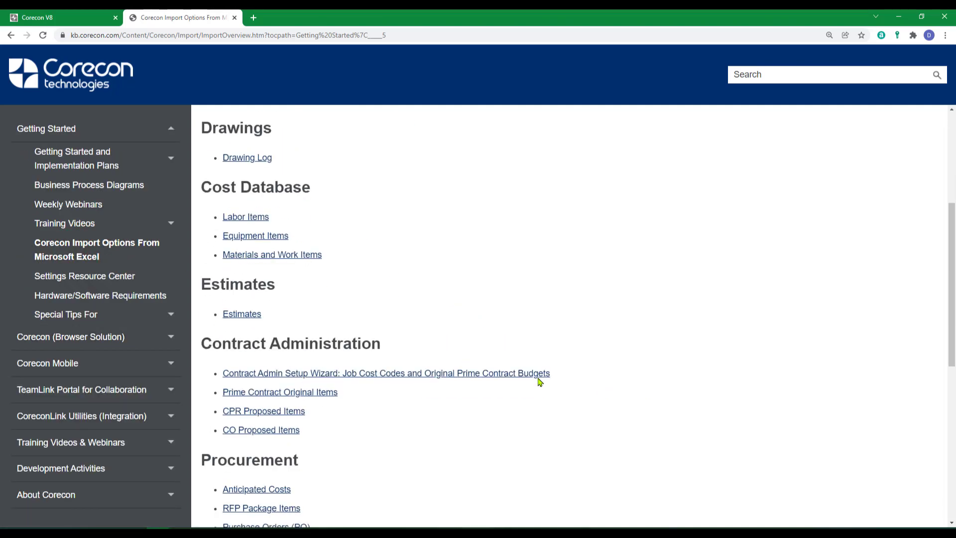
{"action": "scroll", "coordinate": [539, 383], "scroll_direction": "down", "scroll_amount": 4}
{"action": "left_click", "coordinate": [241, 430]}
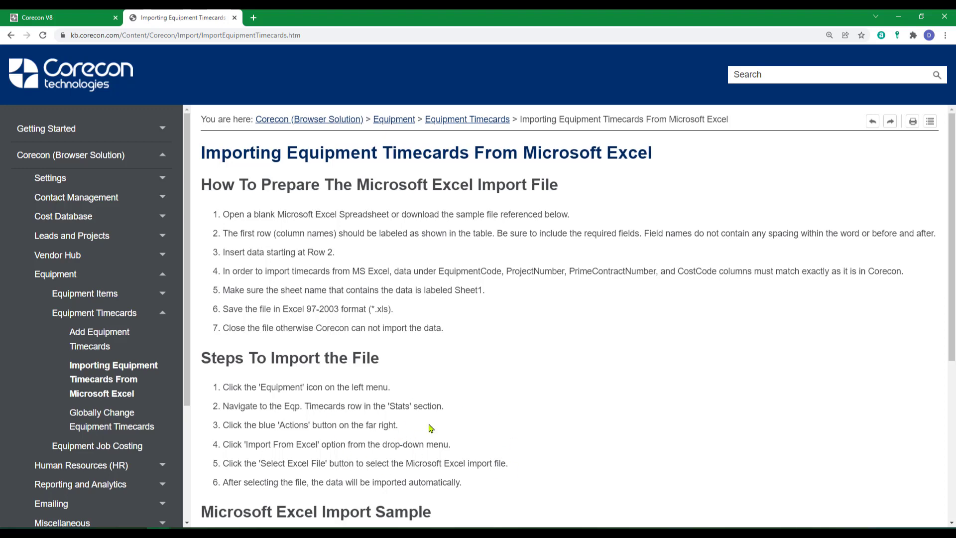
{"action": "scroll", "coordinate": [428, 428], "scroll_direction": "down", "scroll_amount": 5}
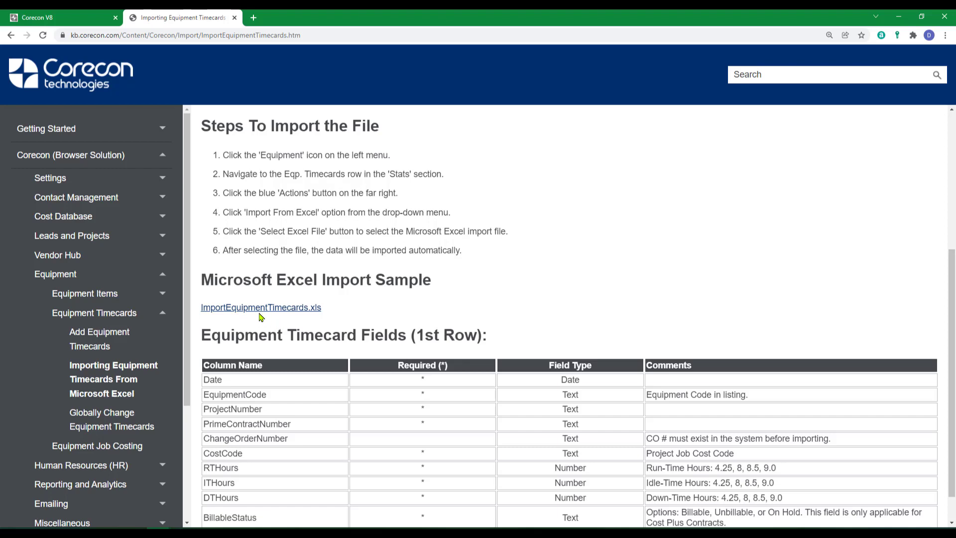
{"action": "scroll", "coordinate": [312, 356], "scroll_direction": "down", "scroll_amount": 1}
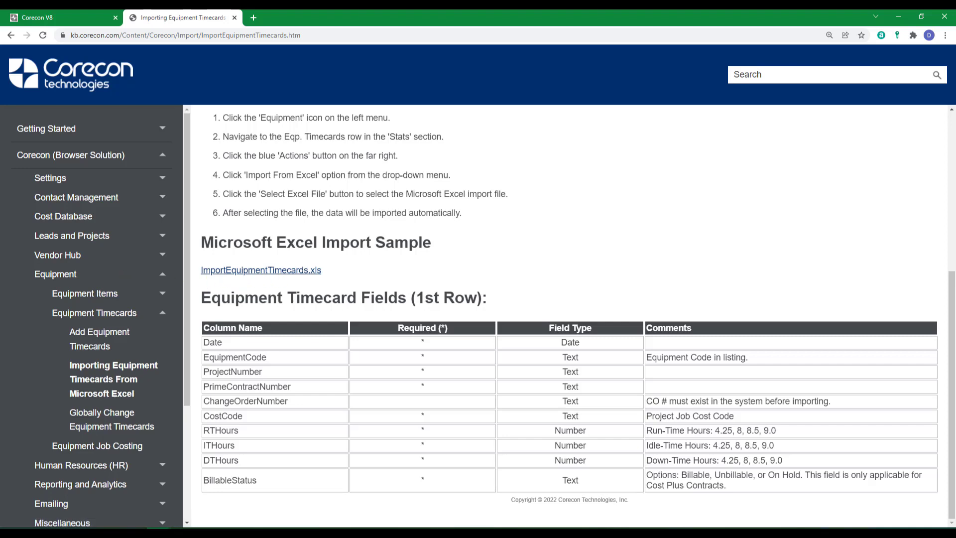
Leave the help article, switch to the ImportEquipmentTimecards2019-12-12 workbook in Excel and maximize it to examine Sheet1's timecard rows.
{"action": "left_click", "coordinate": [51, 20]}
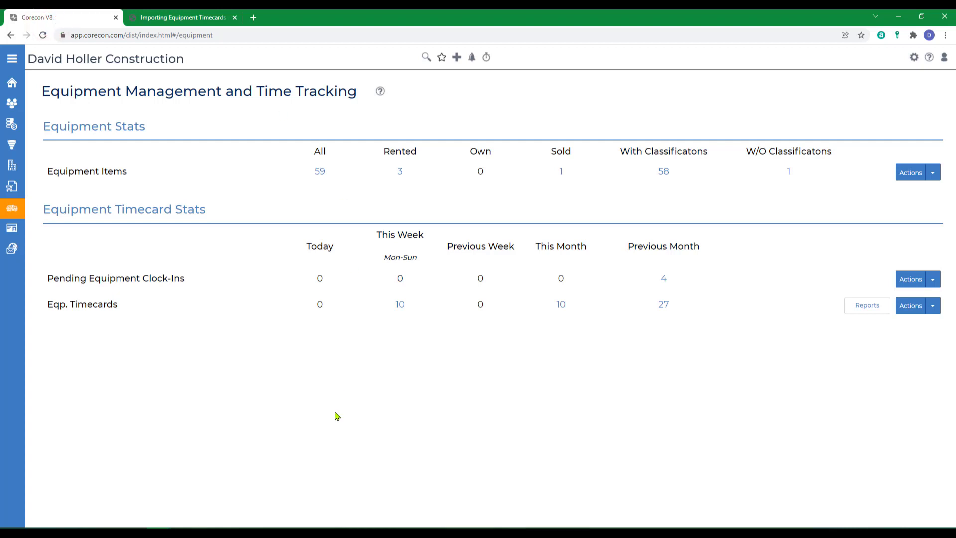
{"action": "mouse_move", "coordinate": [13, 209]}
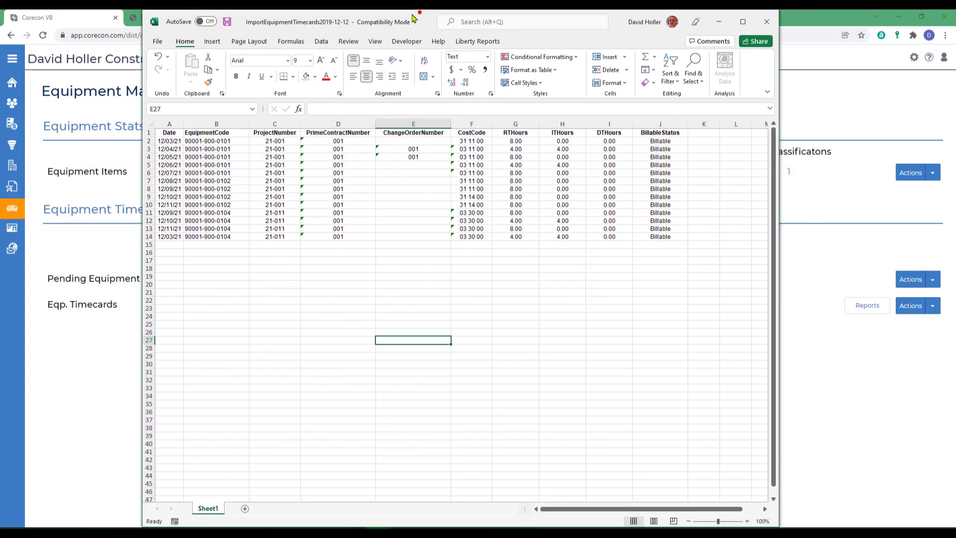
{"action": "left_click", "coordinate": [722, 24]}
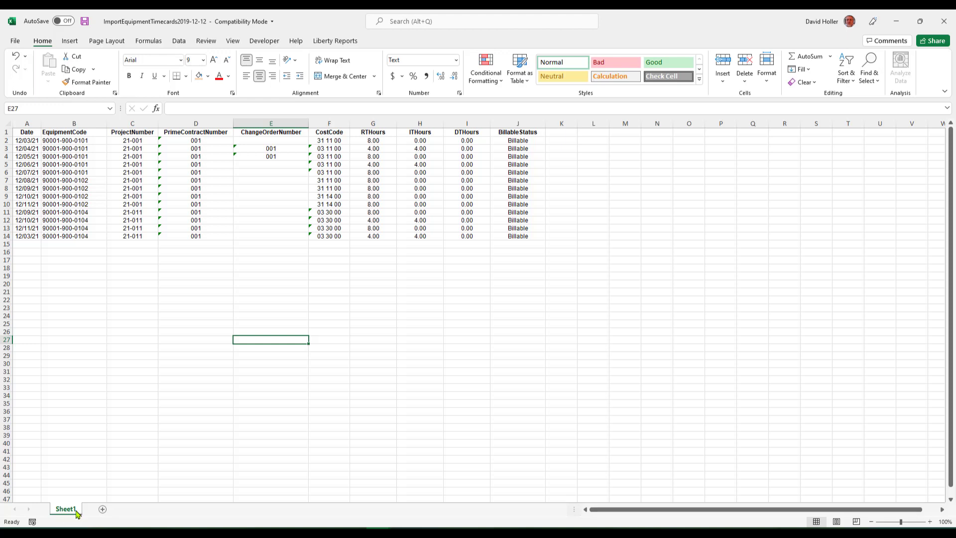
{"action": "left_click", "coordinate": [98, 379]}
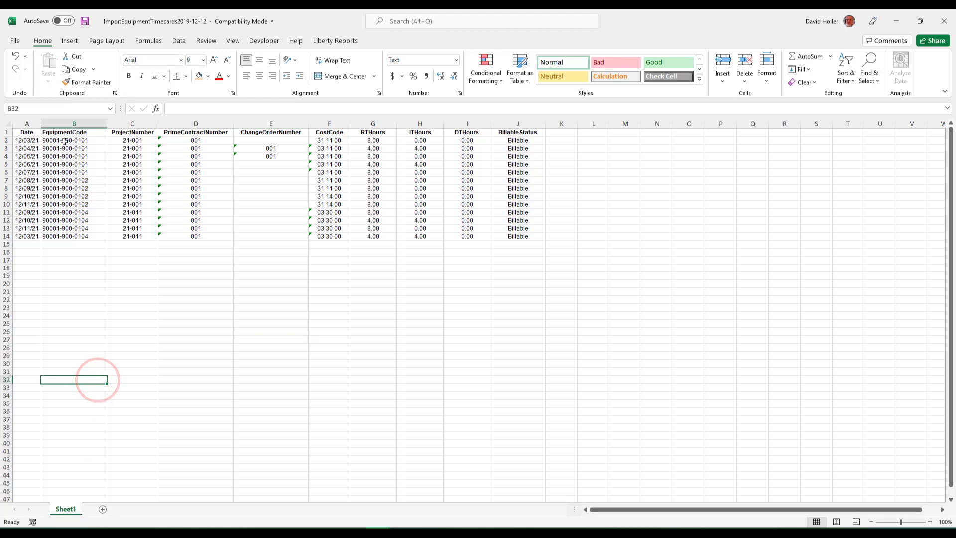
Examine the EquipmentCode, ProjectNumber, PrimeContractNumber and ChangeOrderNumber columns of the timecard rows in Sheet1.
{"action": "left_click_drag", "start_coordinate": [64, 141], "coordinate": [65, 236]}
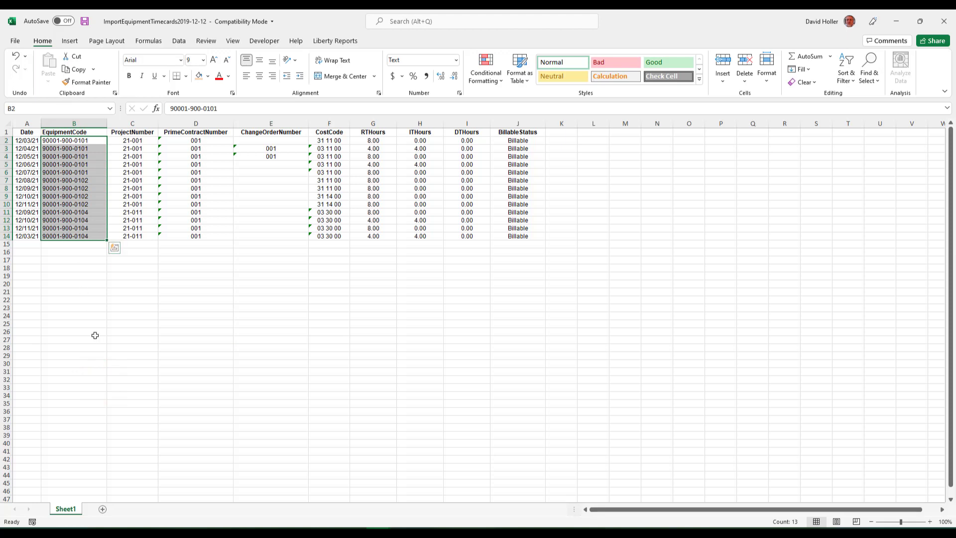
{"action": "left_click_drag", "start_coordinate": [127, 140], "coordinate": [134, 236]}
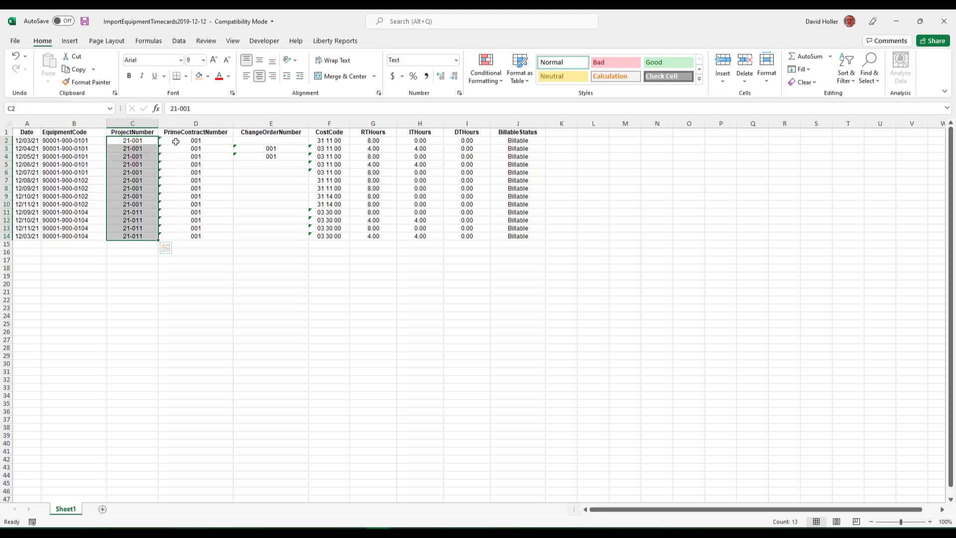
{"action": "left_click_drag", "start_coordinate": [174, 141], "coordinate": [177, 234]}
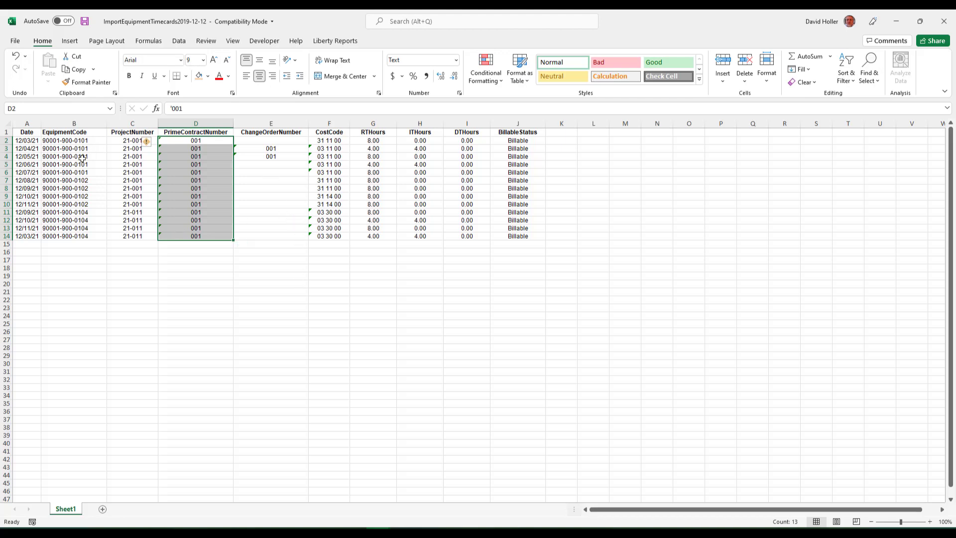
{"action": "left_click_drag", "start_coordinate": [133, 142], "coordinate": [134, 236]}
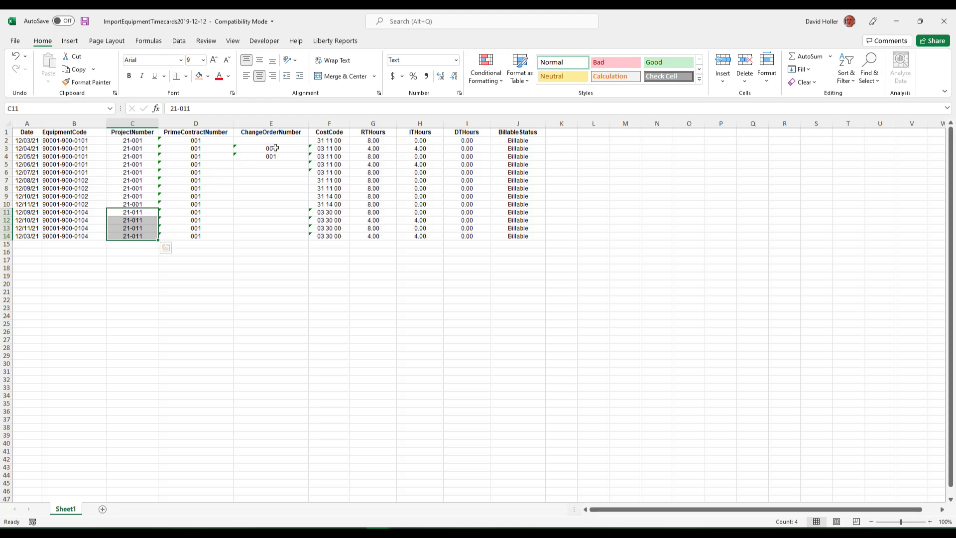
{"action": "left_click", "coordinate": [265, 140]}
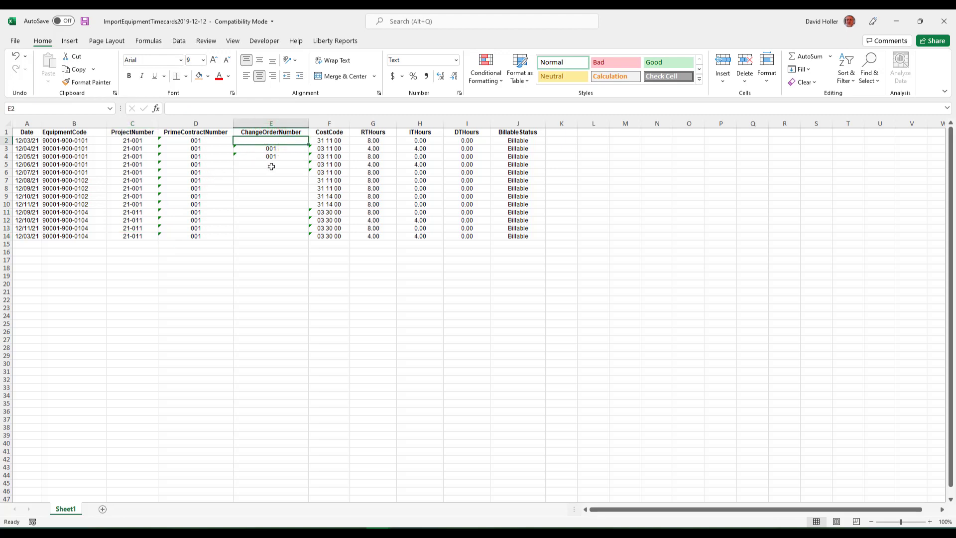
{"action": "left_click", "coordinate": [285, 322]}
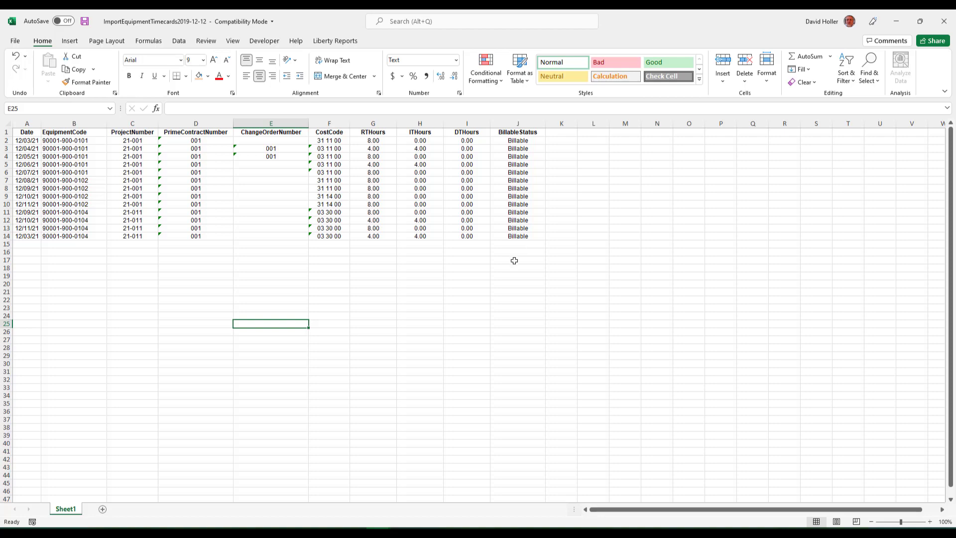
Save the ImportEquipmentTimecards2019-12-12 workbook and close it to get back to Corecon in the browser.
{"action": "left_click", "coordinate": [15, 41]}
{"action": "left_click", "coordinate": [19, 152]}
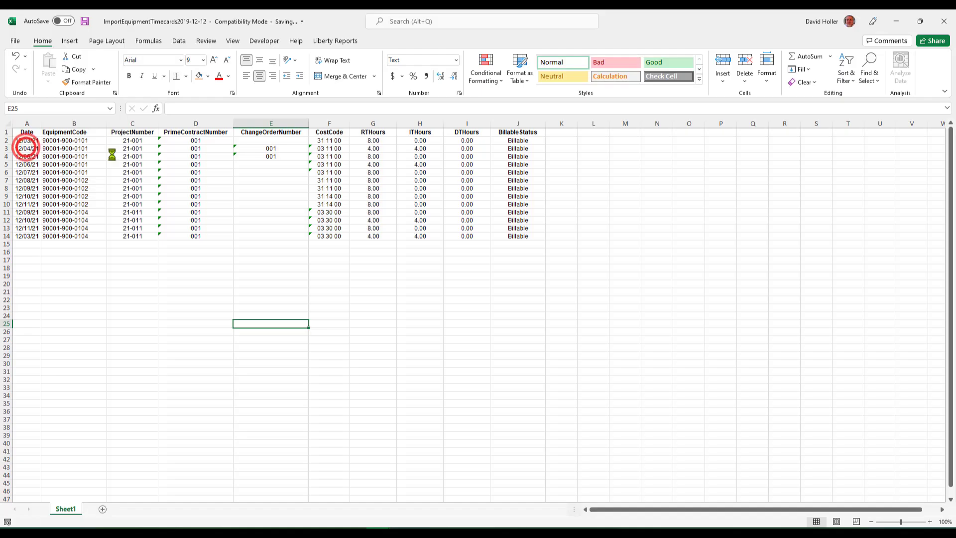
{"action": "left_click", "coordinate": [942, 32]}
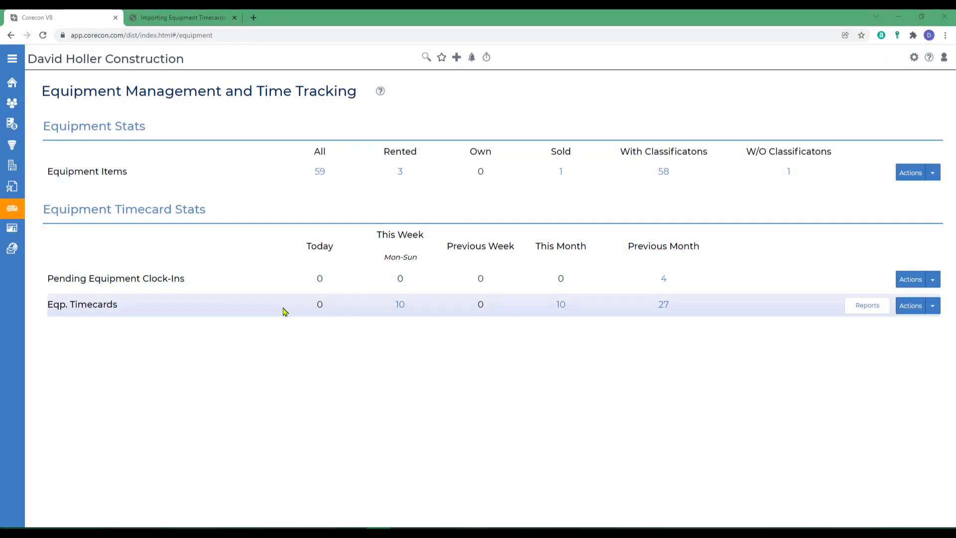
Import equipment timecards from Excel using the ImportEquipmentTimecards2019-12-12 file in the Live Webinar-Equipment Module folder.
{"action": "left_click", "coordinate": [935, 310]}
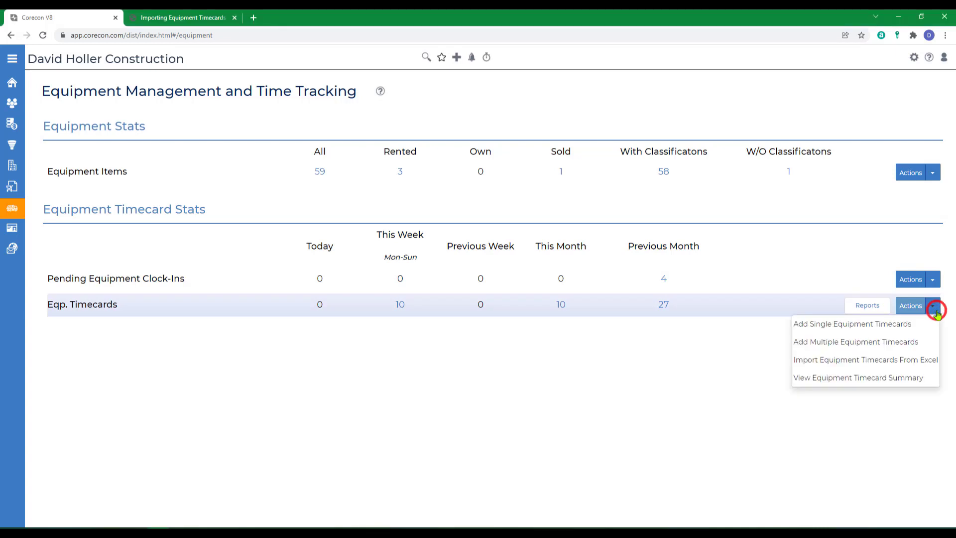
{"action": "left_click", "coordinate": [830, 361]}
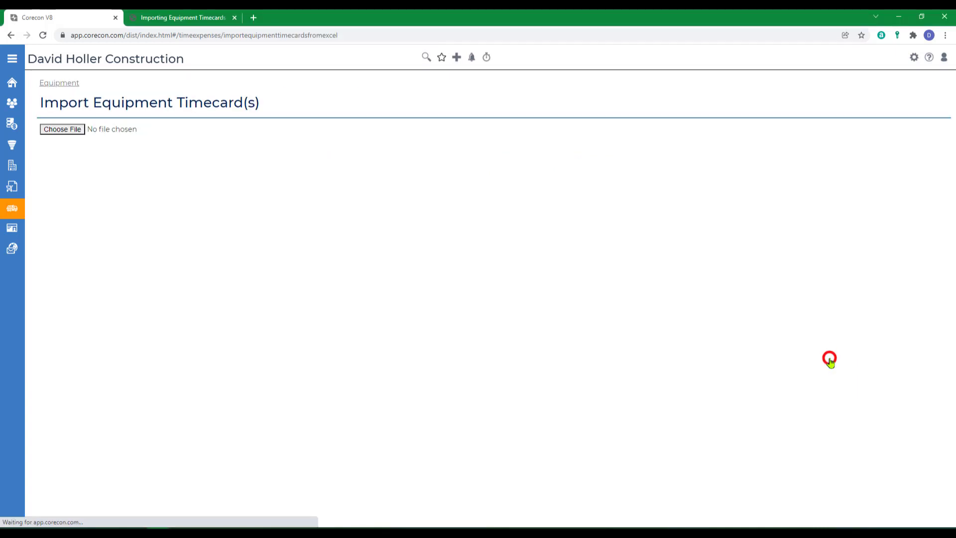
{"action": "left_click", "coordinate": [63, 131]}
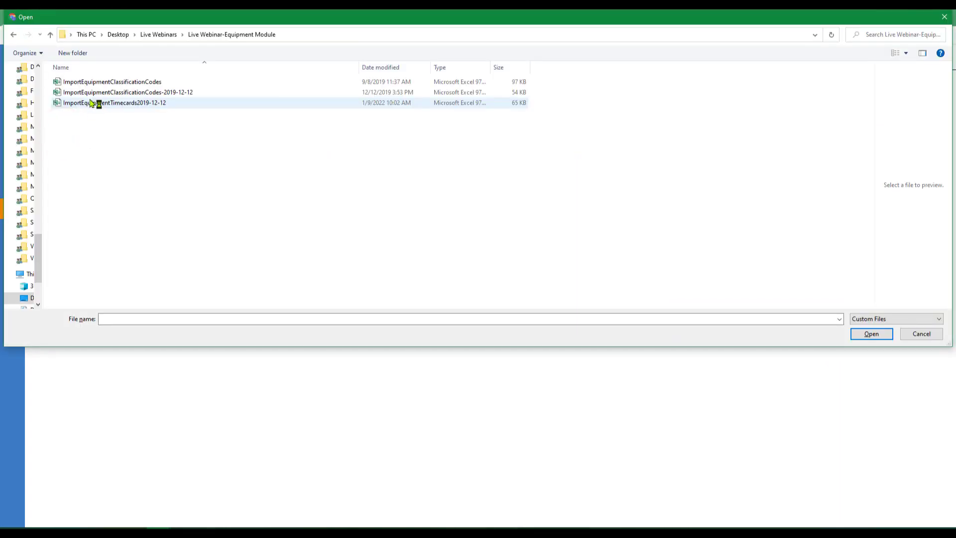
{"action": "left_click", "coordinate": [89, 103]}
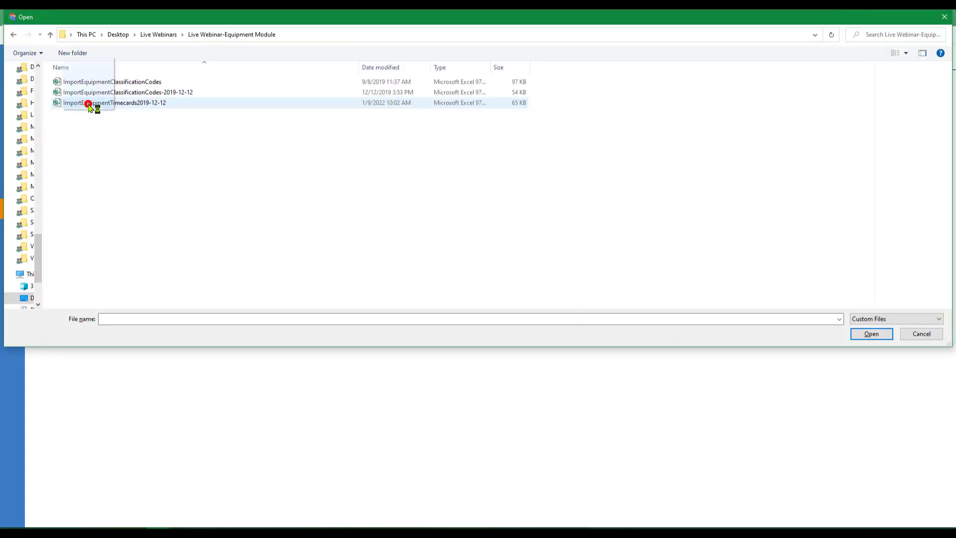
{"action": "left_click", "coordinate": [871, 334]}
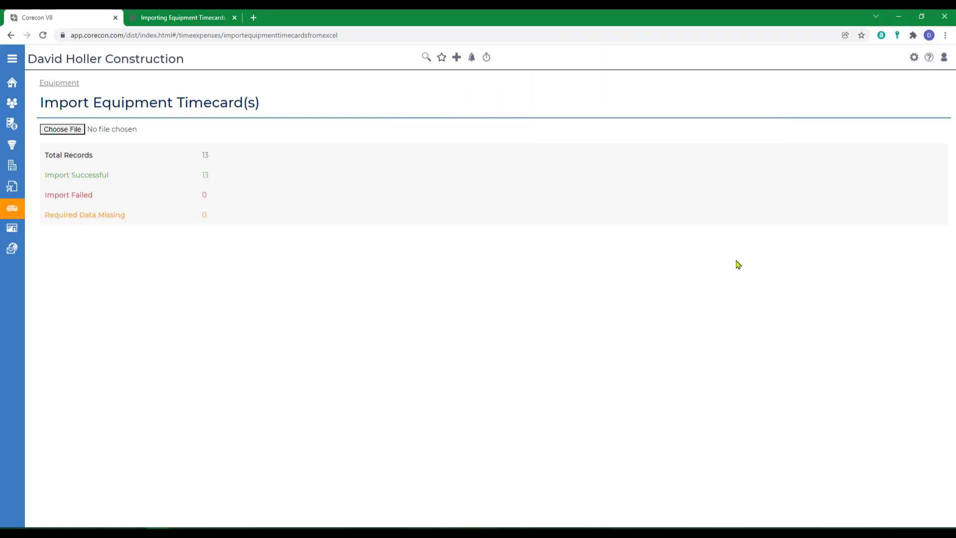
Return to the Equipment page and view the Equipment Timecard Summary.
{"action": "left_click", "coordinate": [60, 84]}
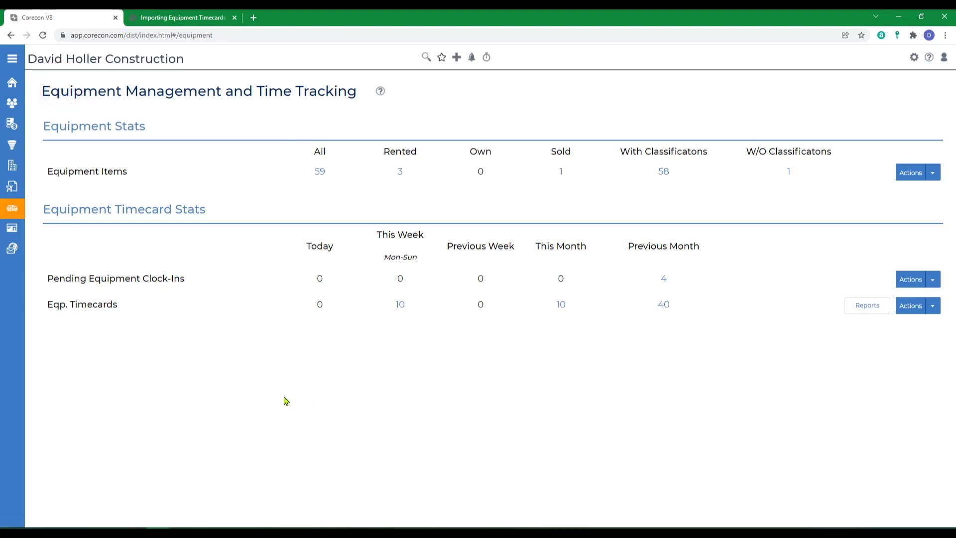
{"action": "left_click", "coordinate": [933, 308]}
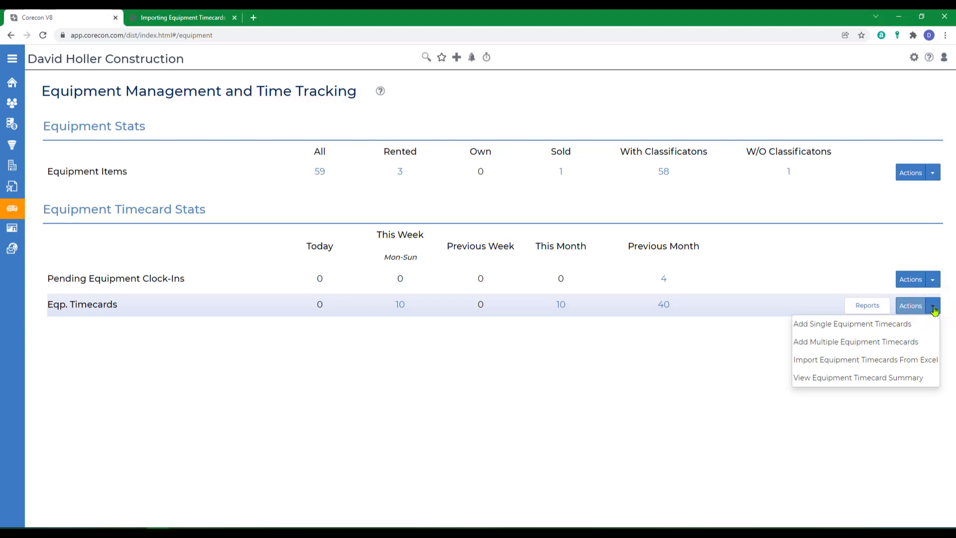
{"action": "left_click", "coordinate": [837, 380]}
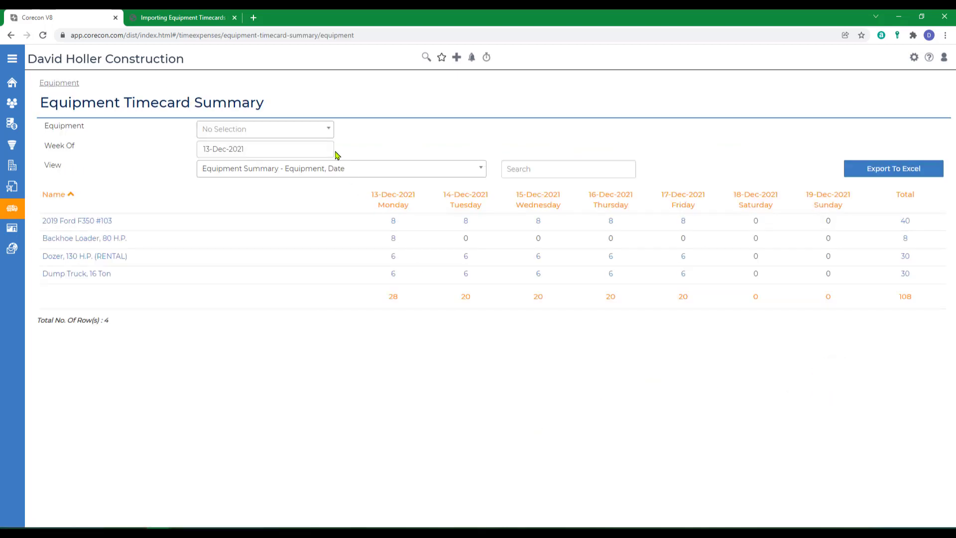
{"action": "left_click", "coordinate": [326, 131]}
{"action": "left_click", "coordinate": [327, 131]}
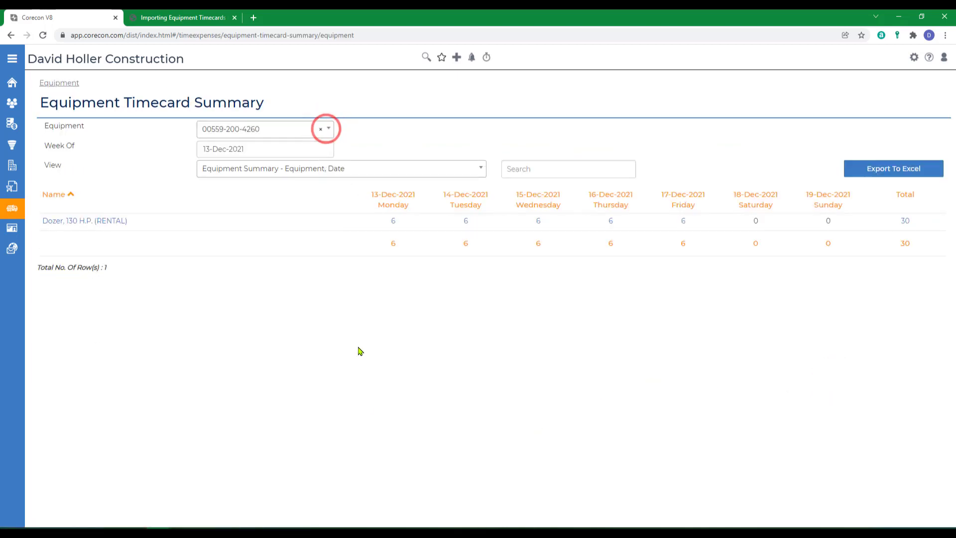
{"action": "left_click", "coordinate": [330, 131]}
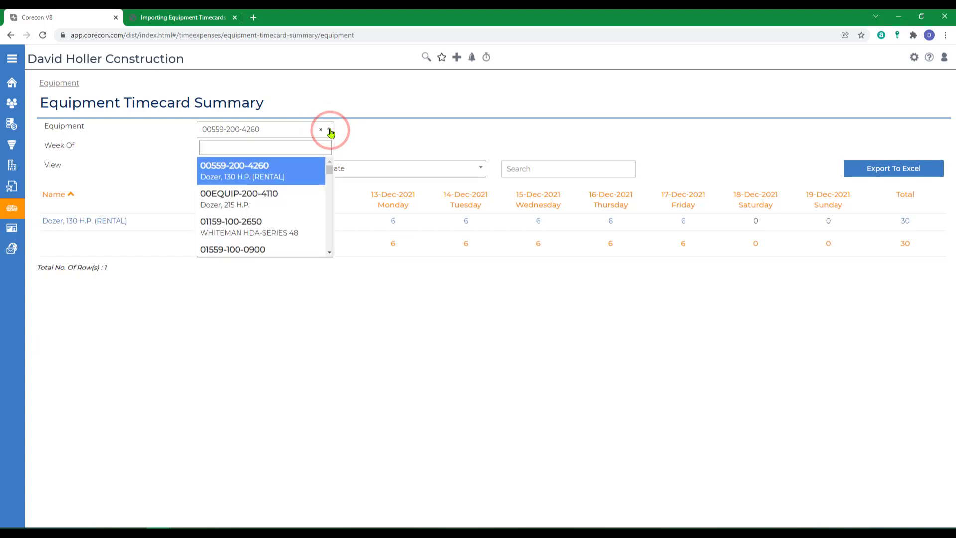
{"action": "type", "text": "0104"}
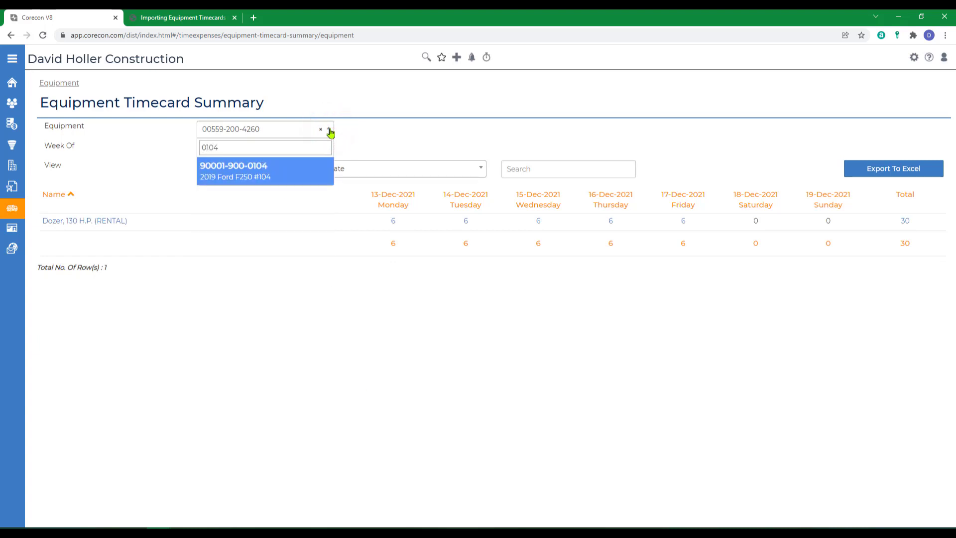
{"action": "left_click", "coordinate": [235, 174]}
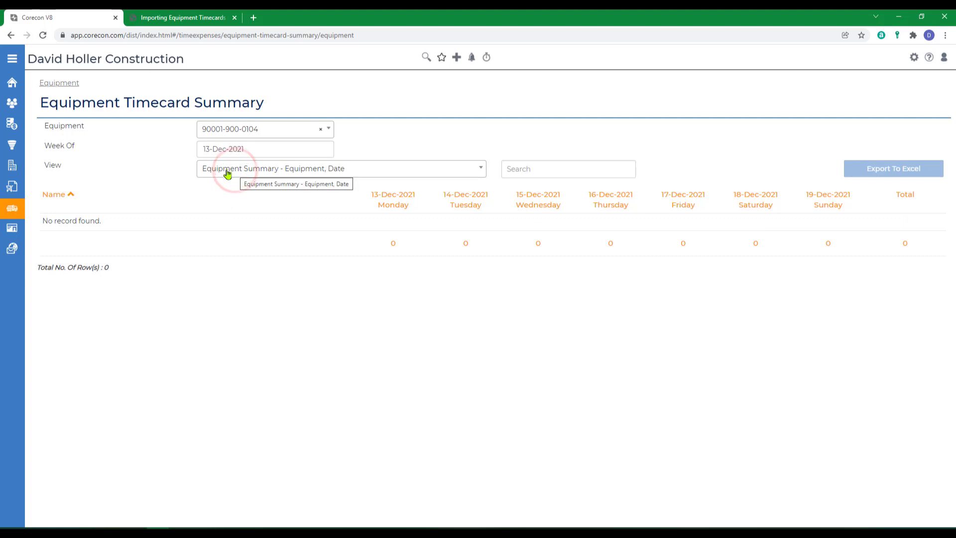
{"action": "left_click", "coordinate": [448, 169]}
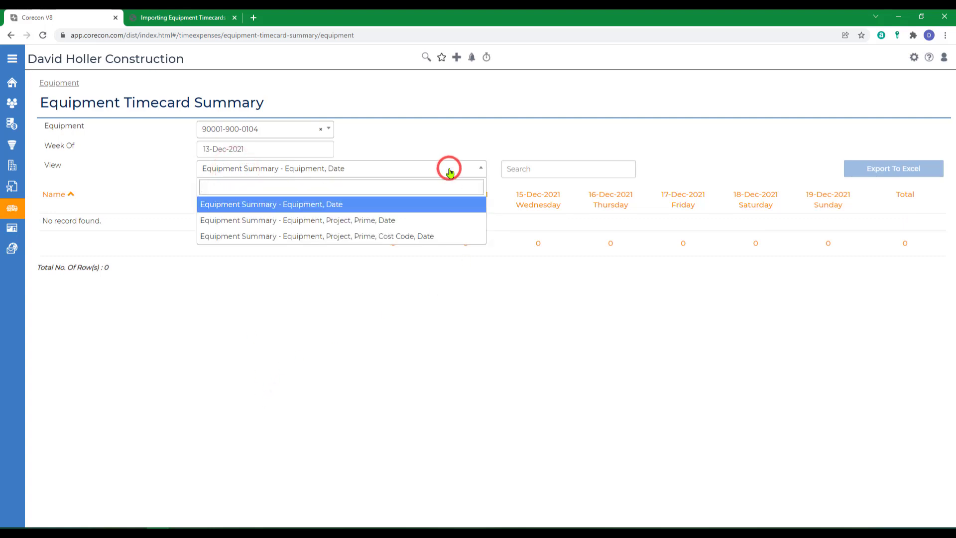
{"action": "left_click", "coordinate": [446, 170]}
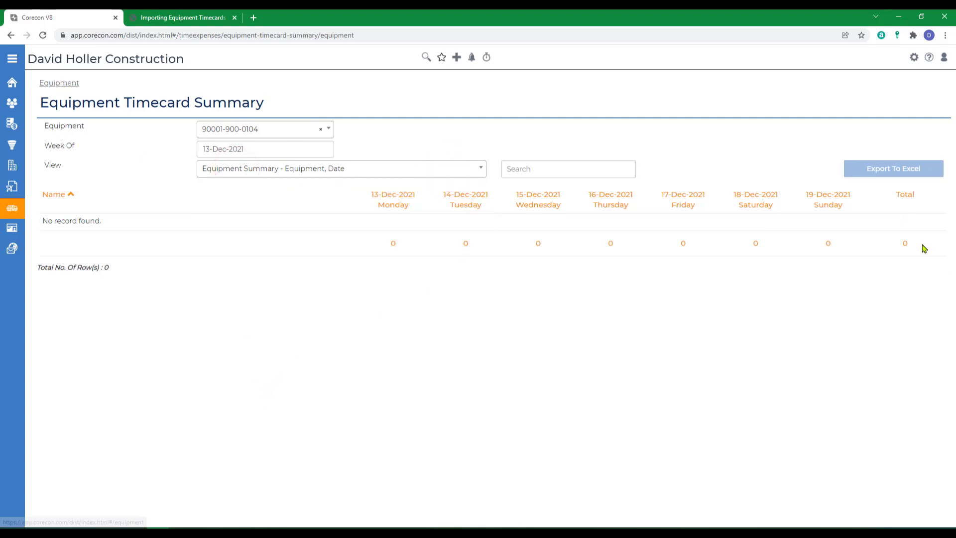
Return to the Equipment page, open the equipment timecard reports and list this year's multi-project log reports for active projects.
{"action": "left_click", "coordinate": [57, 89]}
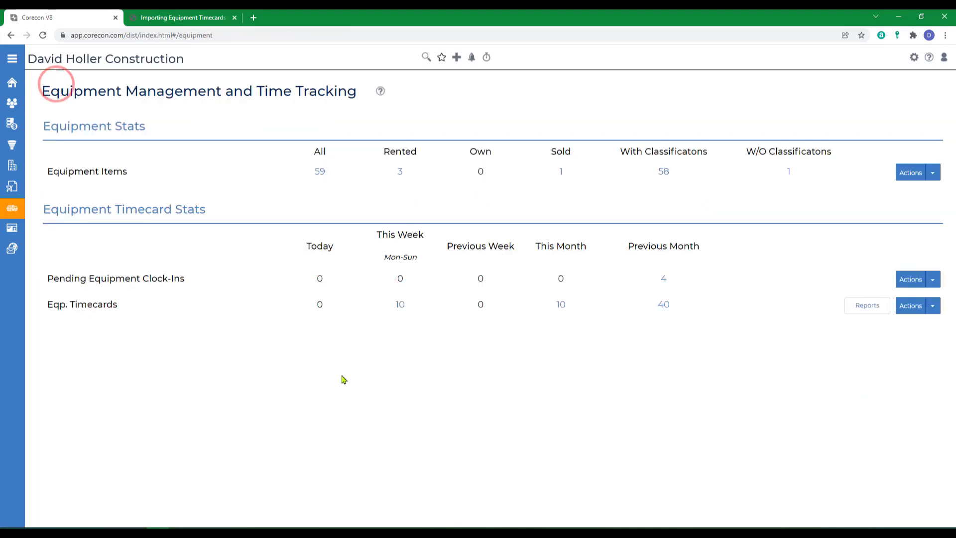
{"action": "left_click", "coordinate": [865, 307]}
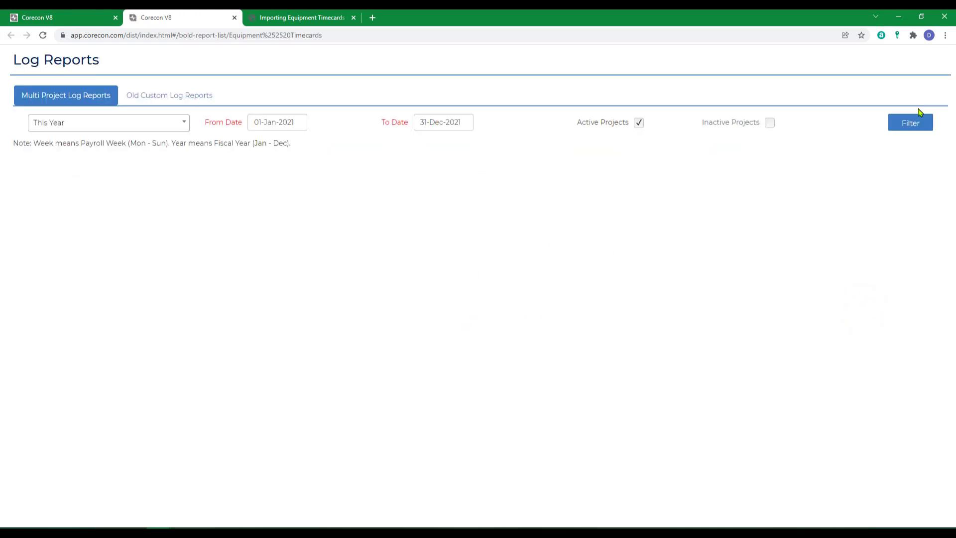
{"action": "left_click", "coordinate": [912, 123]}
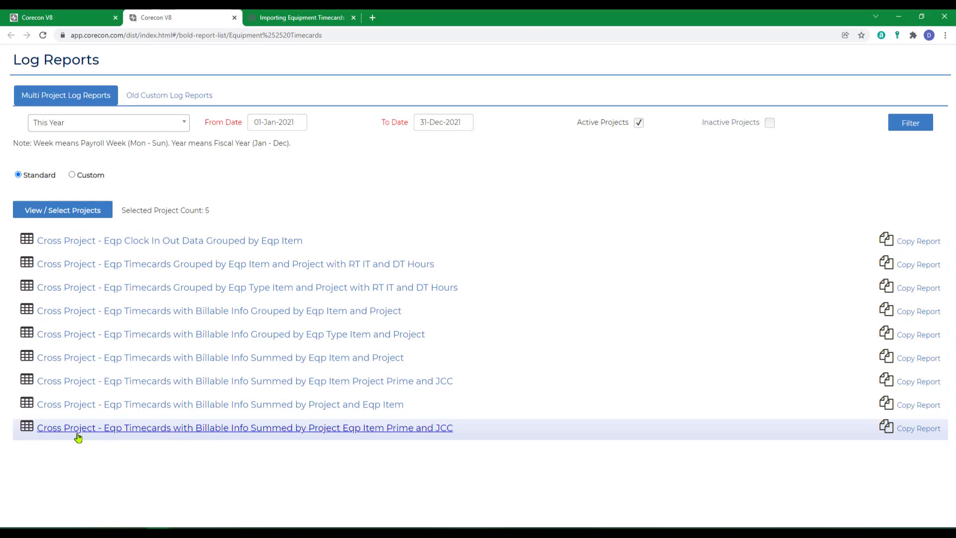
Go back to the Equipment page, open the online help and go to its Equipment topic.
{"action": "left_click", "coordinate": [54, 21]}
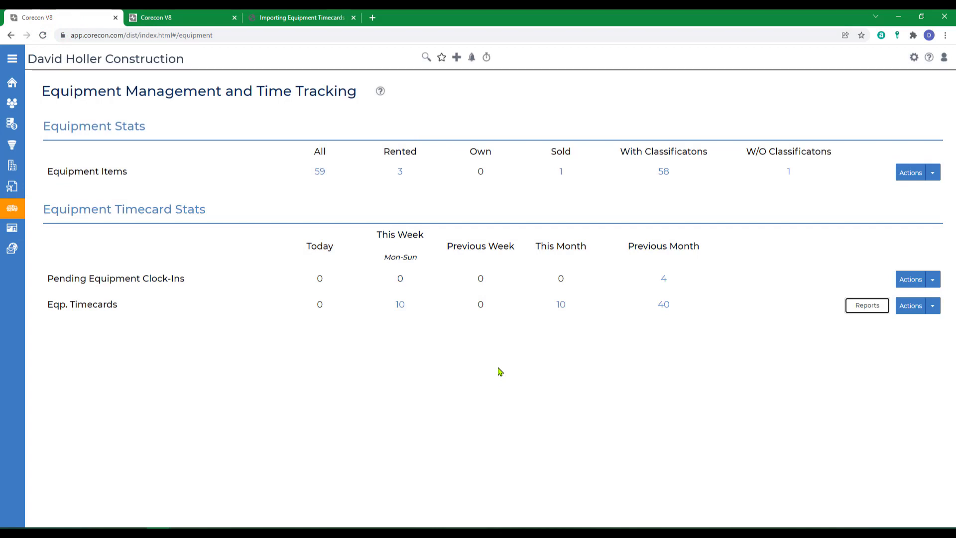
{"action": "left_click", "coordinate": [929, 57]}
{"action": "left_click", "coordinate": [58, 275]}
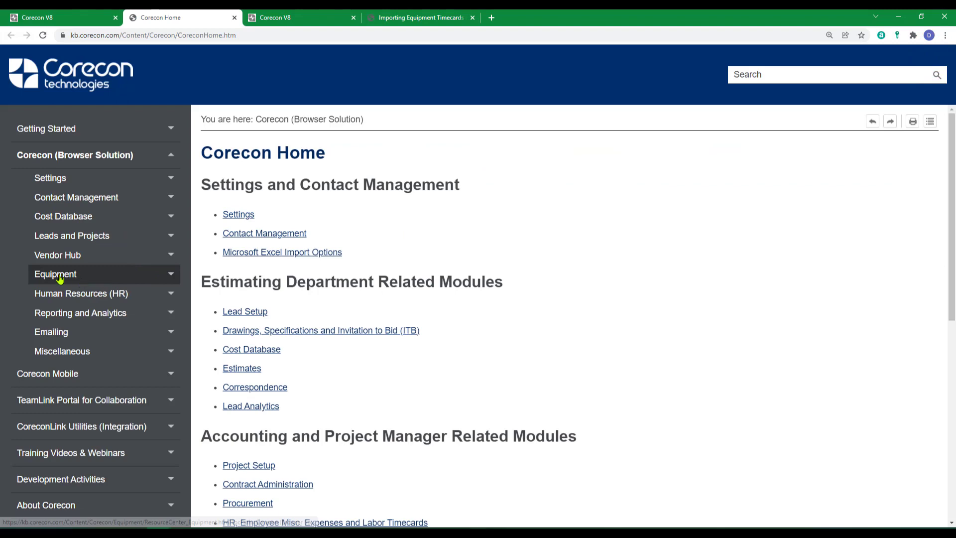